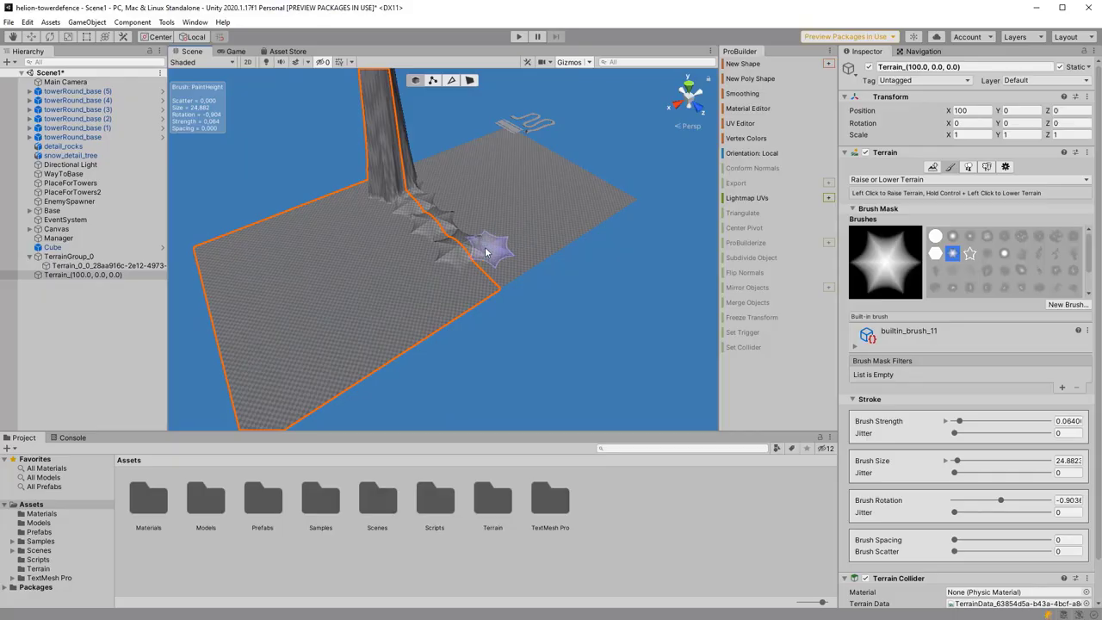
Stamp canyon relief along the terrain's right side with the terrainstamp_canyon04 brush.
mouse_move(488, 253)
alt+mouse_down()
mouse_move(291, 253)
mouse_move(468, 274)
mouse_move(525, 243)
alt+mouse_up()
click(1073, 255)
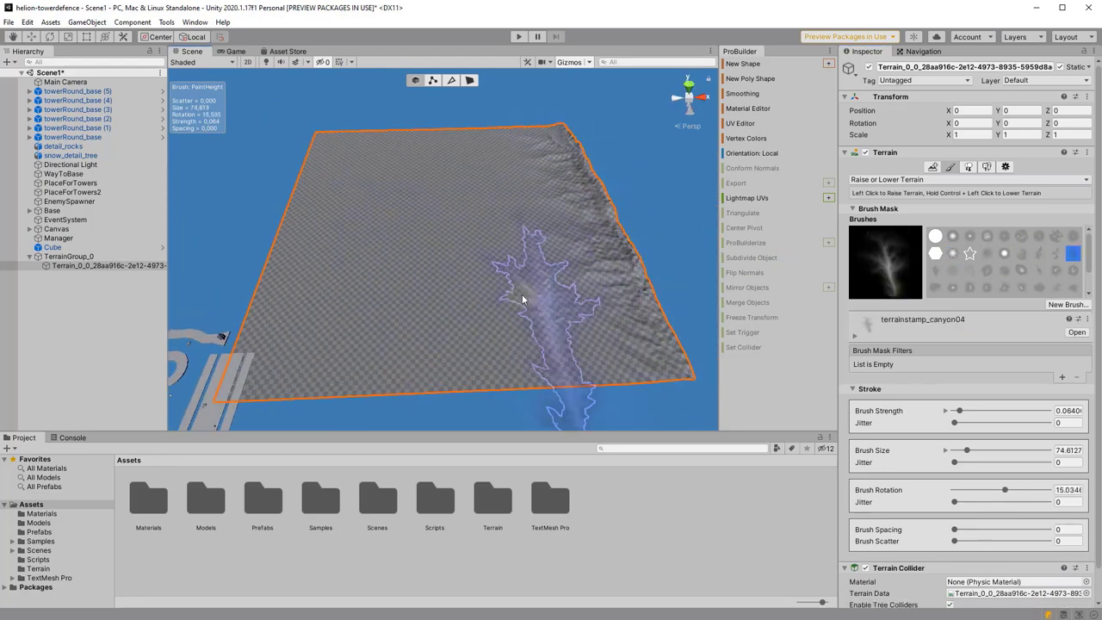
alt+drag(516, 297, 537, 249)
alt+drag(608, 256, 387, 255)
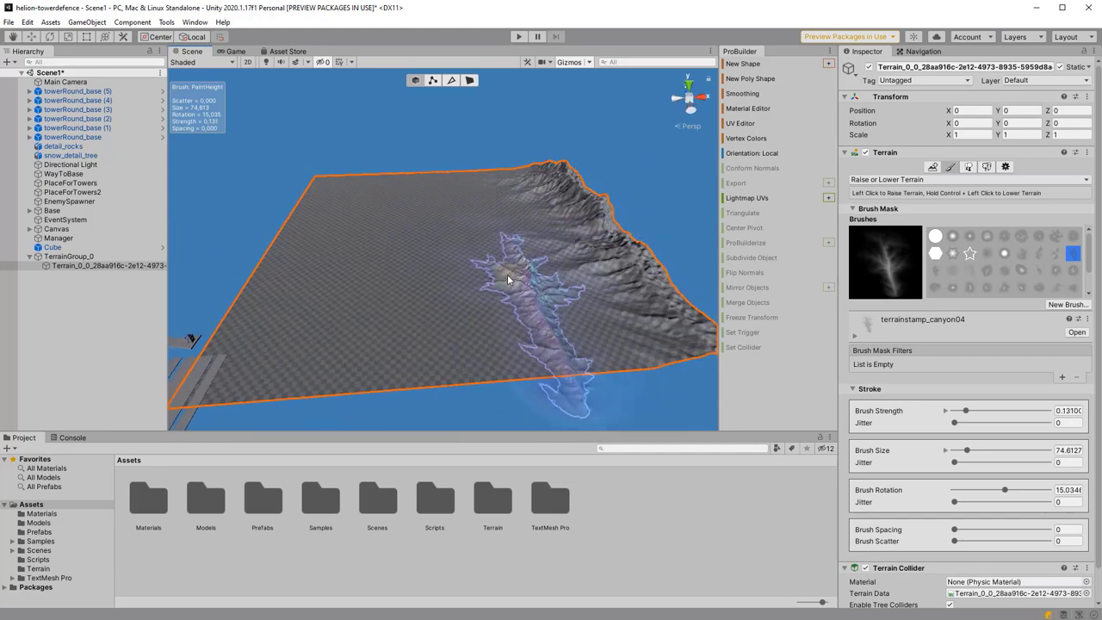
key(comma)
key(comma)
key(d)
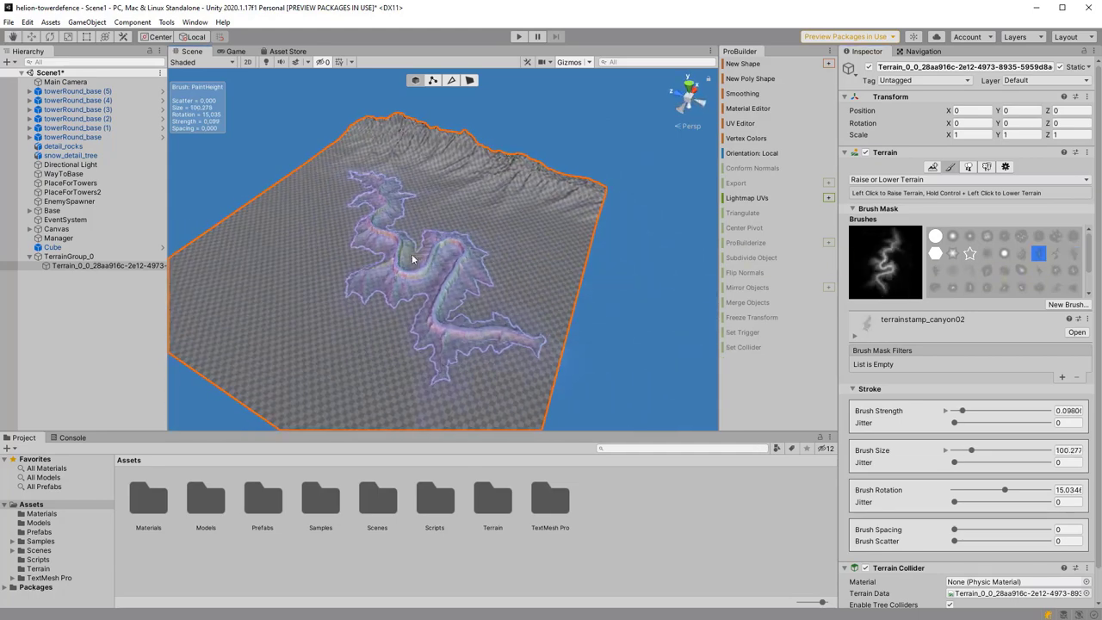
key(s)
mouse_move(290, 189)
alt+mouse_down()
mouse_move(392, 252)
mouse_move(430, 186)
mouse_move(414, 251)
mouse_move(468, 184)
alt+mouse_up()
key(period)
Stamp with the terrainstamp_canyon01 brush, rotated to about 77 degrees and resized to about 145.
click(1021, 252)
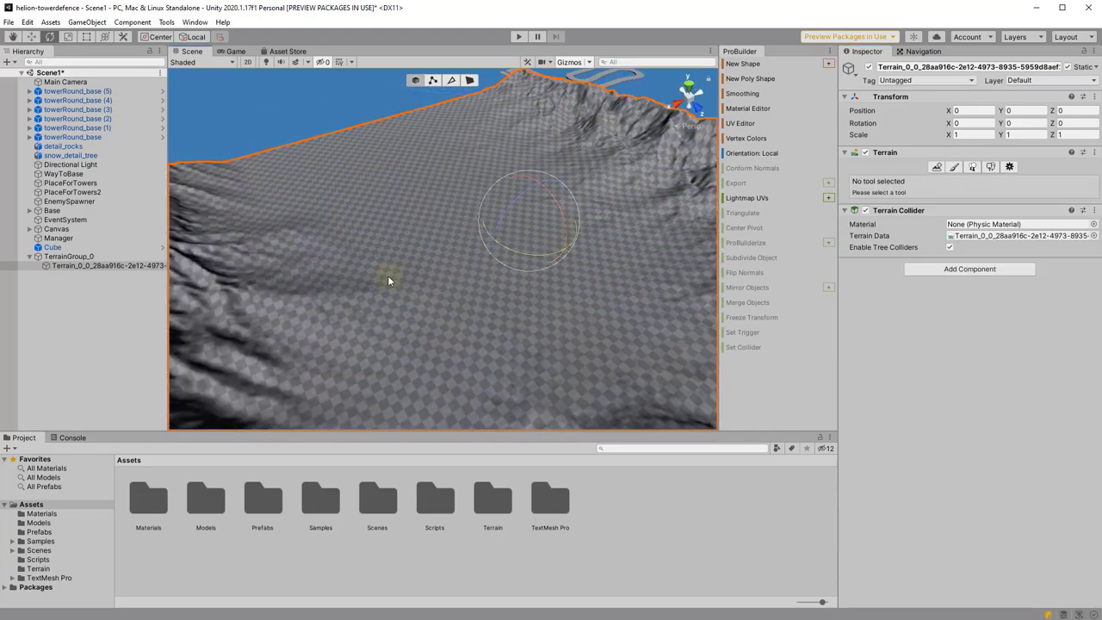
key(d)
key(s)
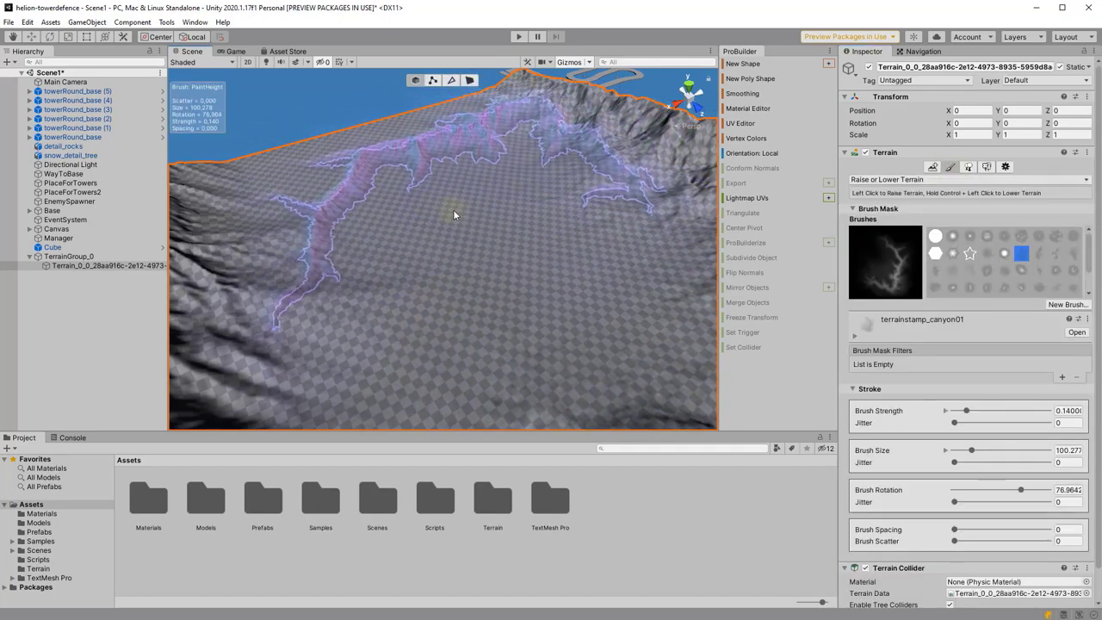
alt+drag(418, 189, 470, 155)
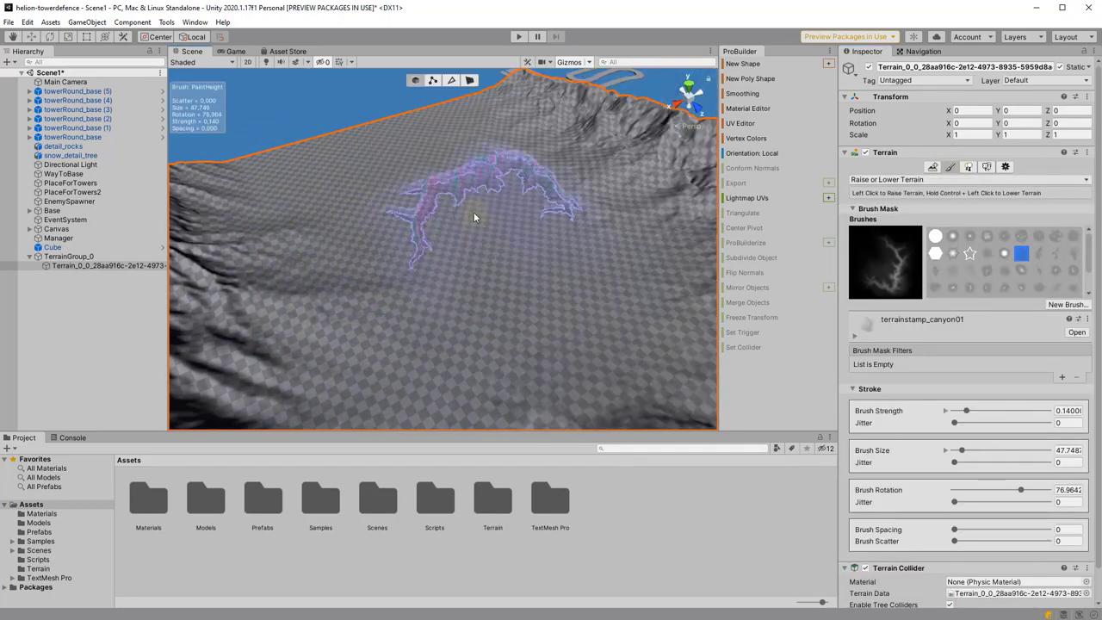
key(s)
middle_drag(469, 155, 481, 297)
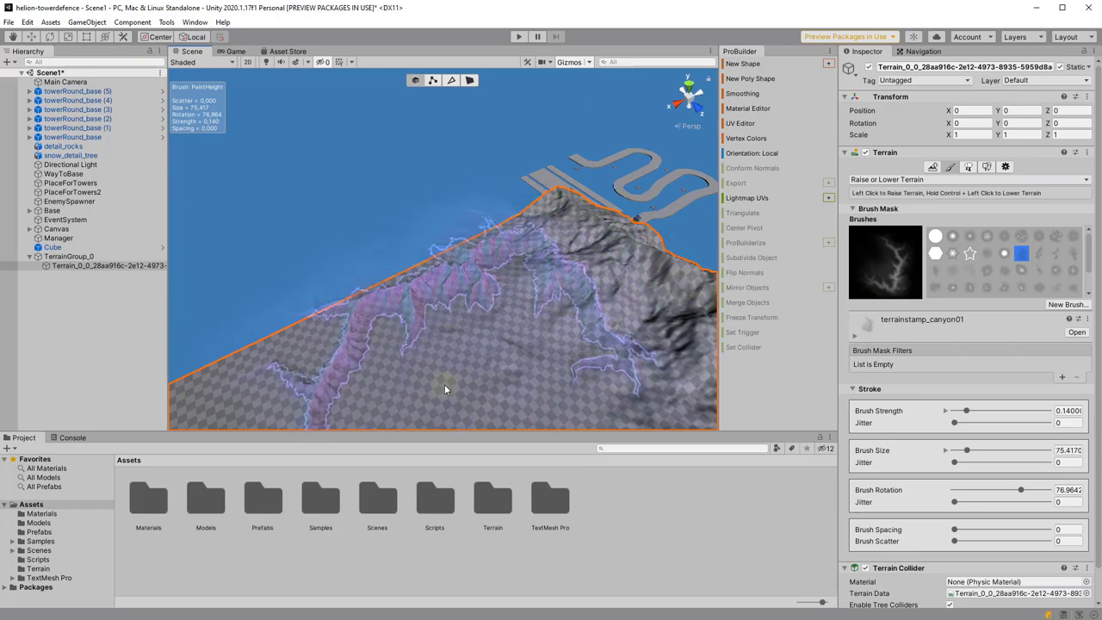
mouse_move(482, 297)
alt+mouse_down()
mouse_move(439, 334)
mouse_move(392, 266)
alt+mouse_up()
key(s)
scroll(1019, 259, down, 2)
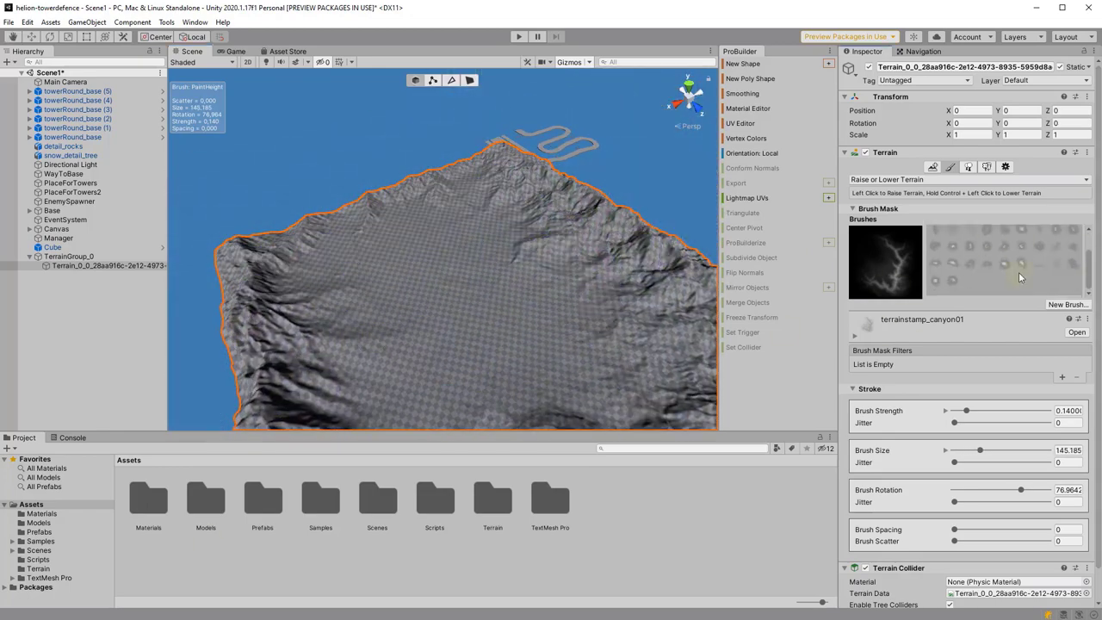
Pick the terrainstamp_ridge03 brush and rotate its preview over the terrain.
click(970, 263)
key(d)
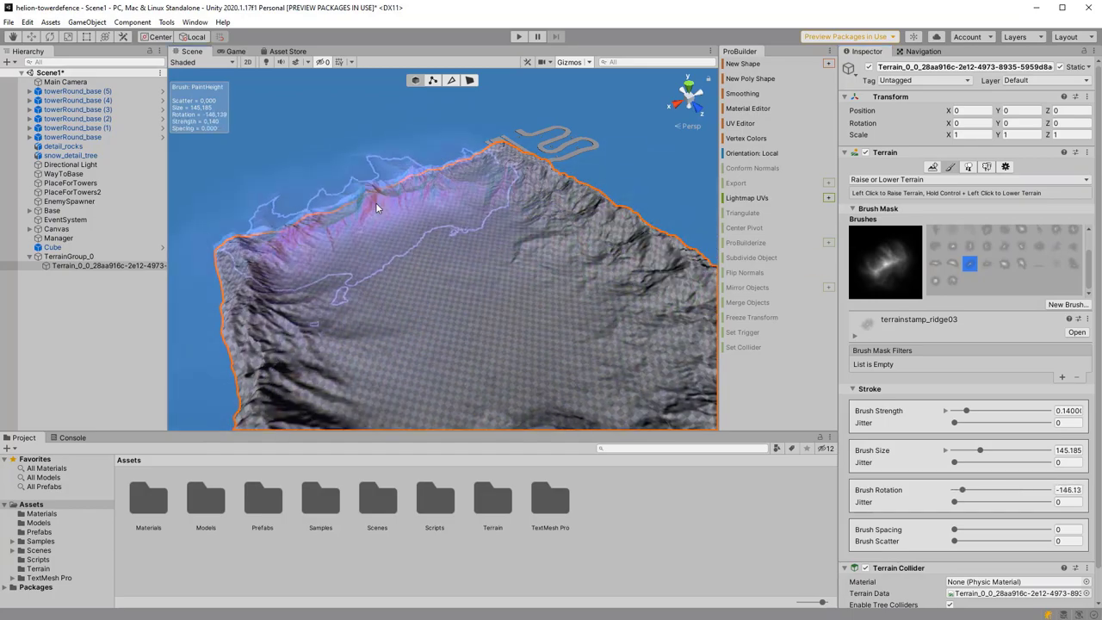
alt+drag(416, 344, 457, 241)
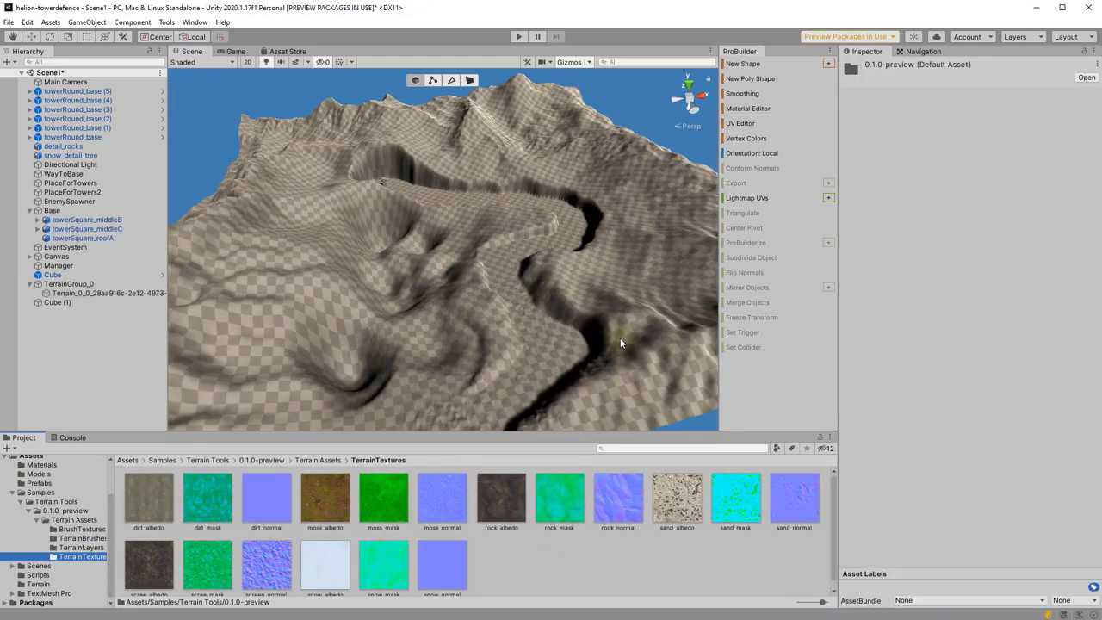
Add the rock TerrainLayer to the selected terrain.
click(620, 342)
scroll(910, 539, down, 5)
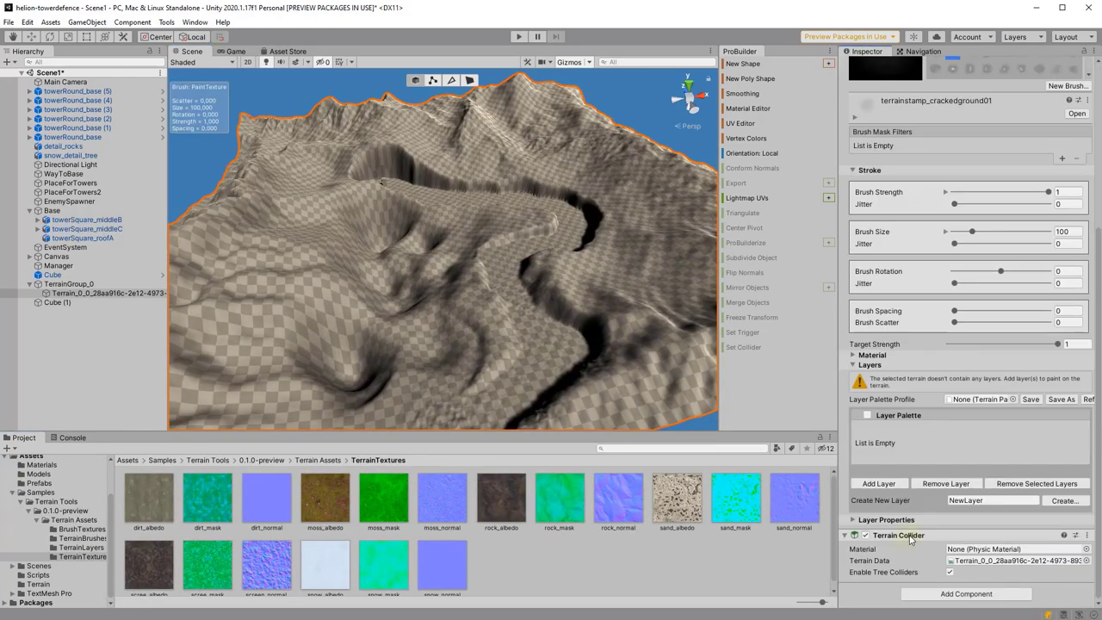
click(878, 483)
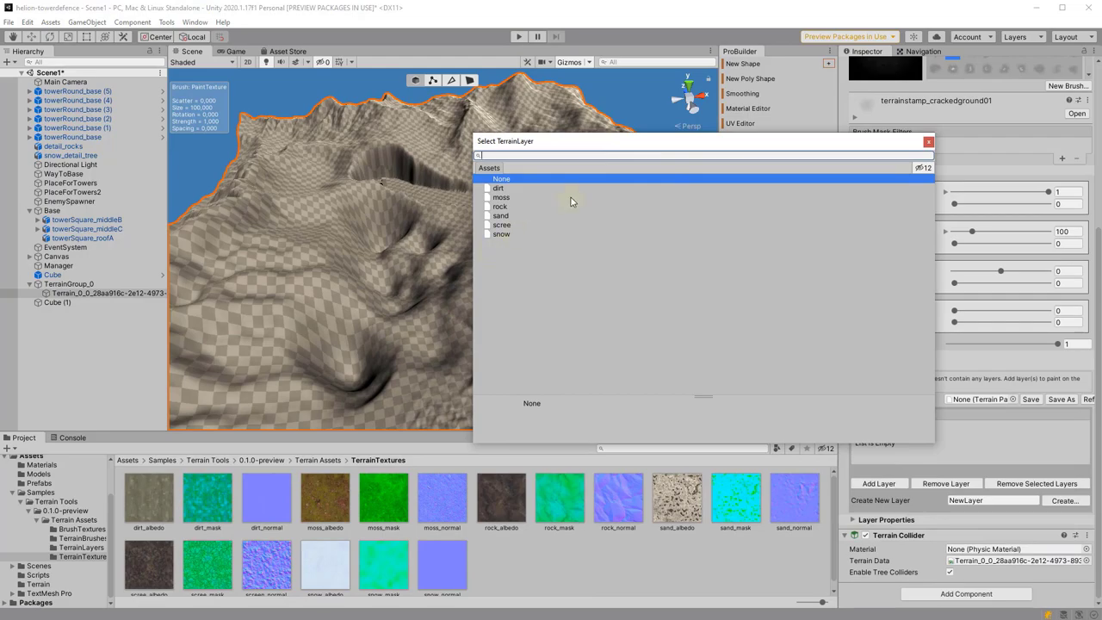
double_click(497, 206)
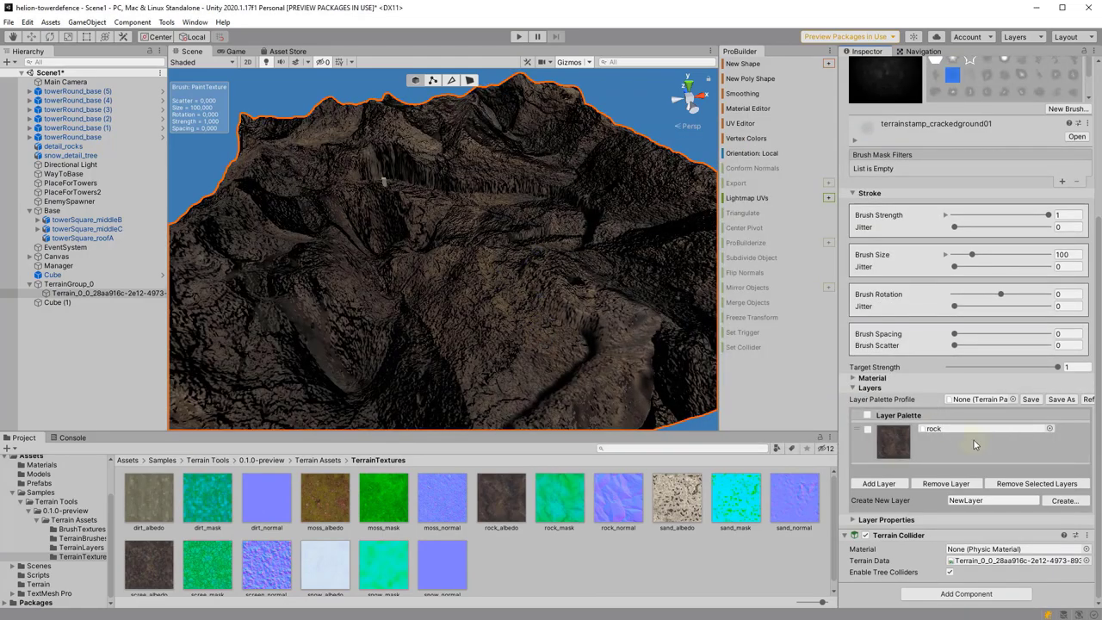
right_drag(514, 238, 495, 293)
Add more terrain layers and move the scree layer below sand.
click(1050, 429)
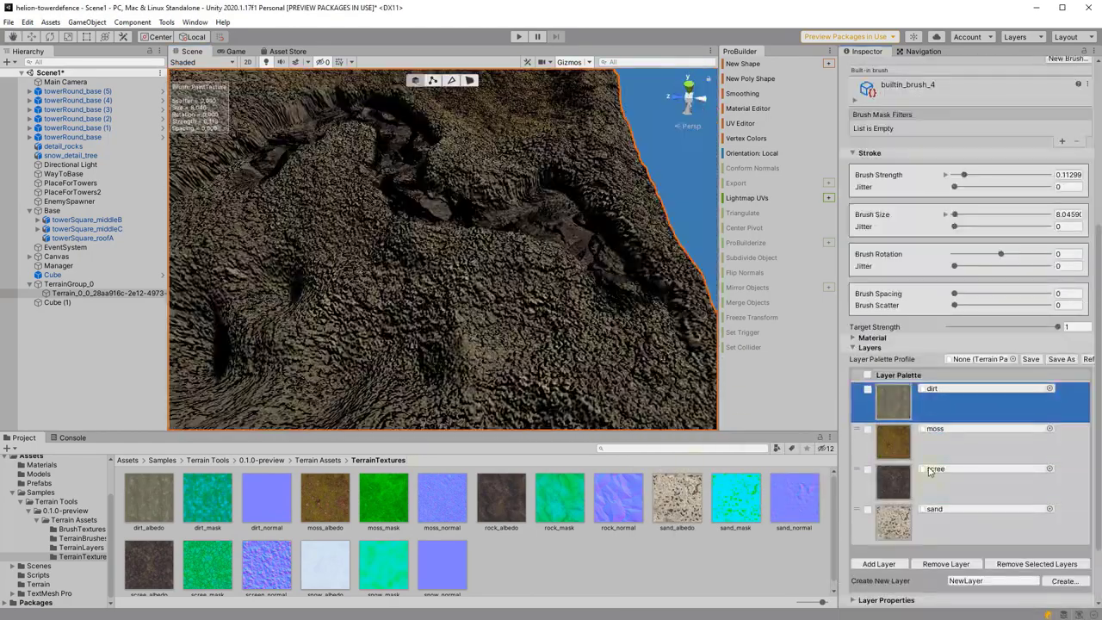
drag(930, 470, 930, 510)
scroll(489, 290, up, 3)
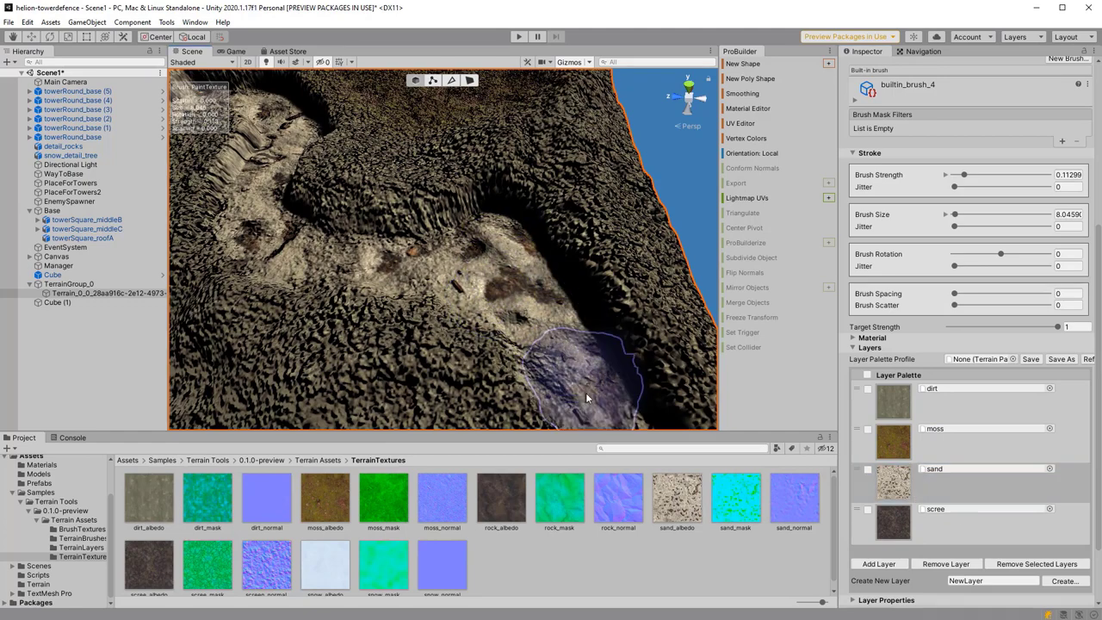
alt+drag(522, 305, 575, 287)
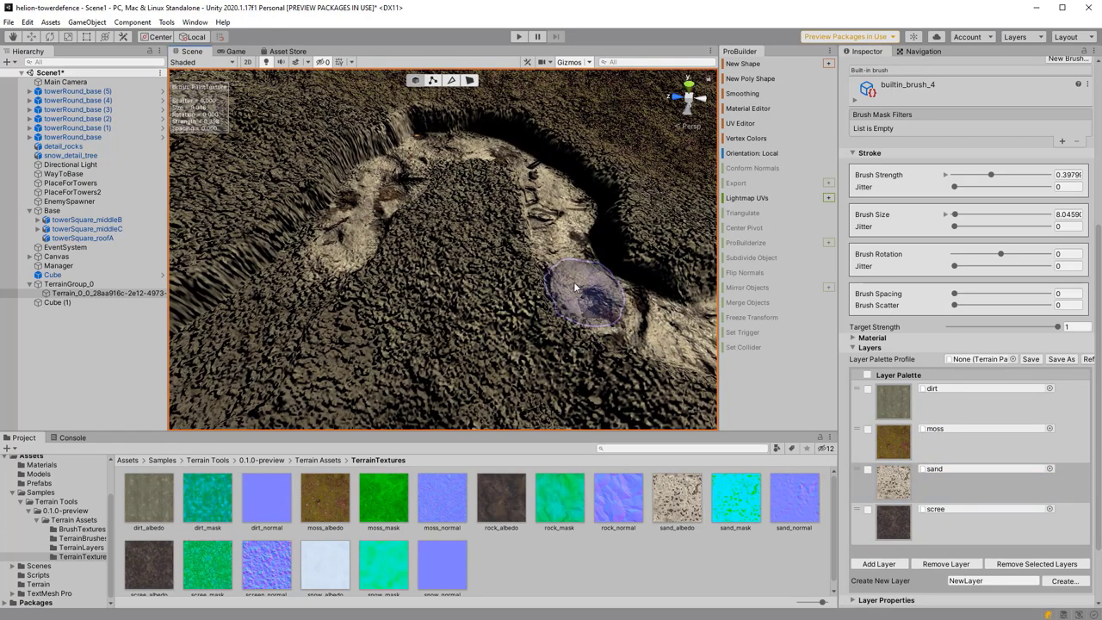
alt+drag(347, 230, 346, 311)
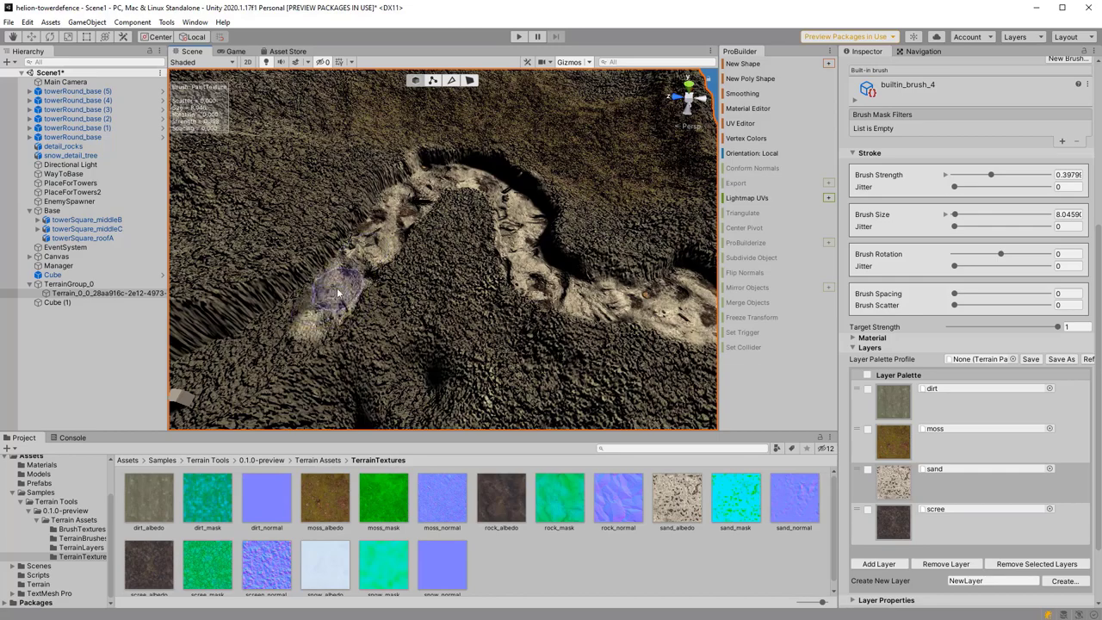
mouse_move(240, 379)
alt+mouse_down()
mouse_move(408, 368)
mouse_move(435, 298)
mouse_move(505, 389)
alt+mouse_up()
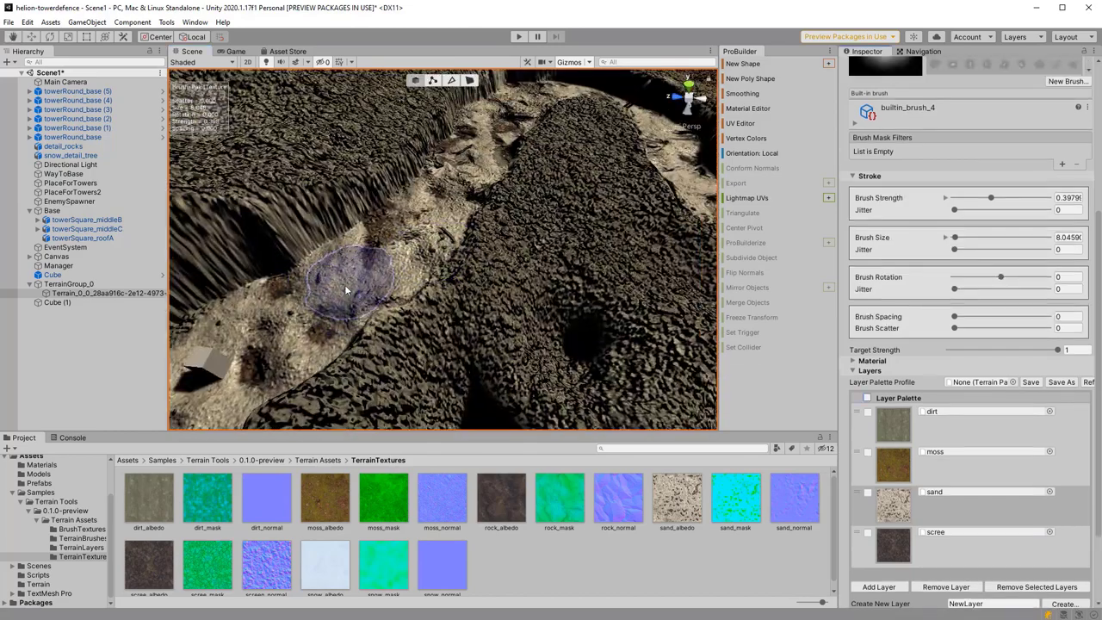
scroll(969, 427, down, 3)
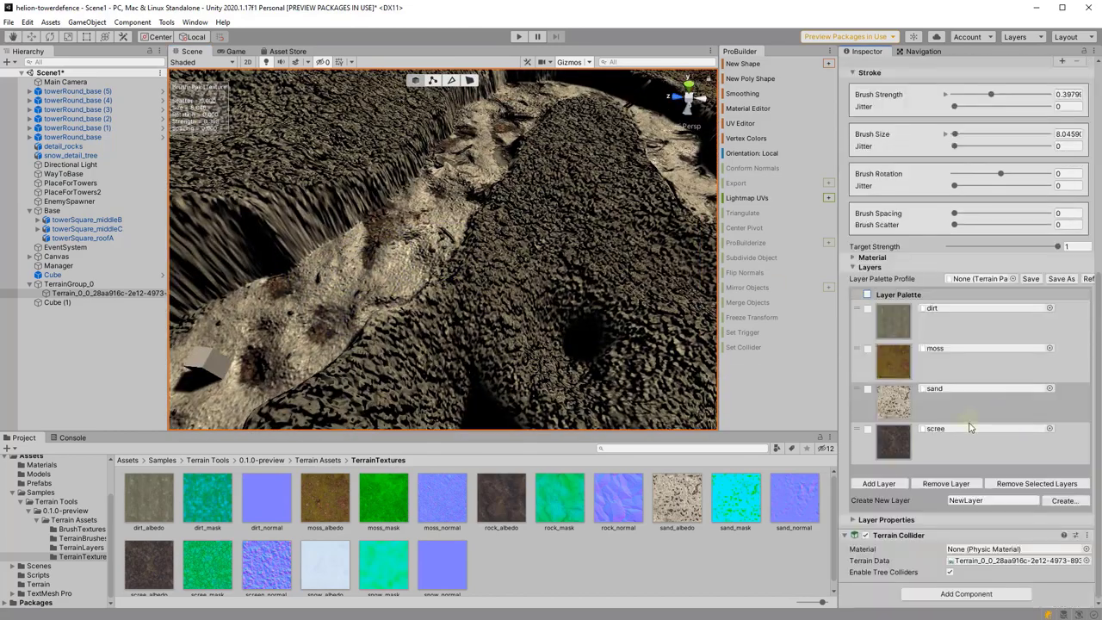
Add the snow layer and view the canyon and mountains from a low angle.
click(854, 520)
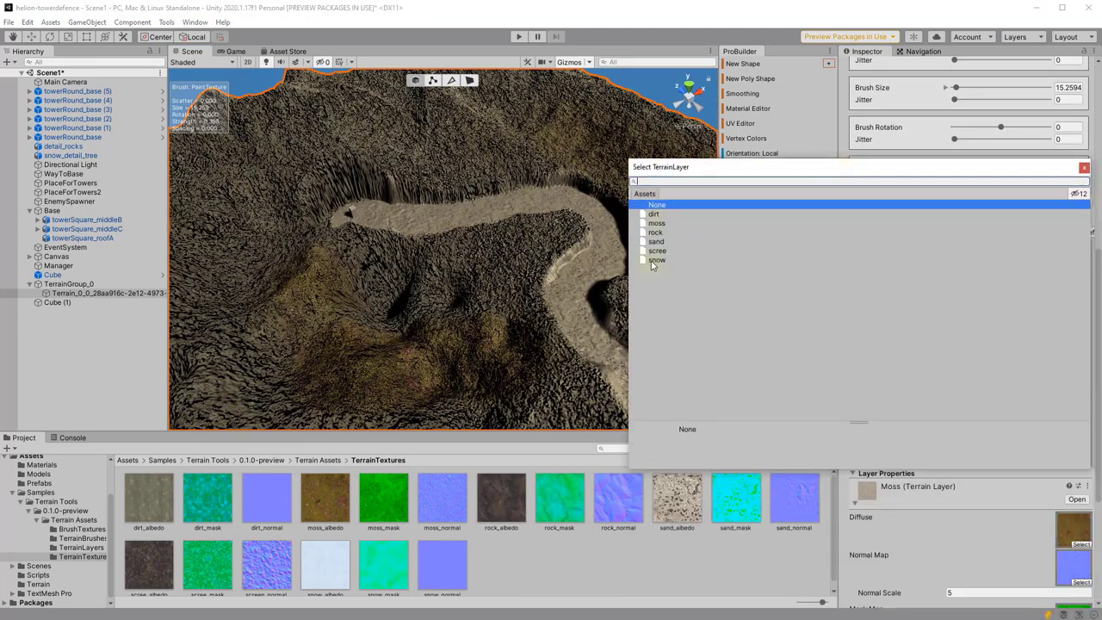
double_click(653, 260)
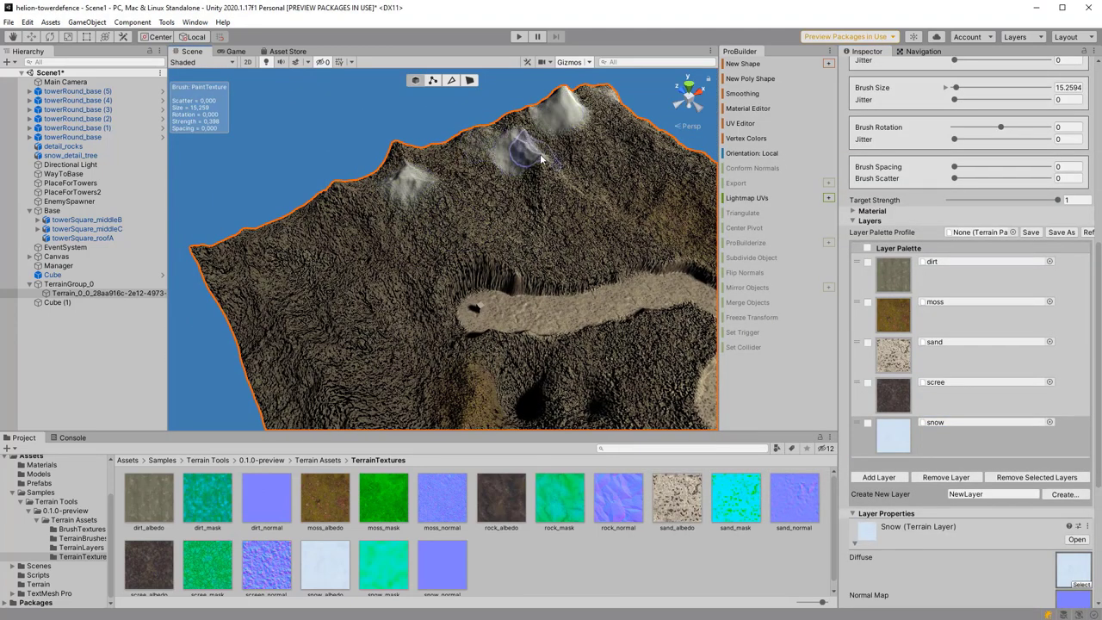
alt+drag(541, 158, 482, 315)
scroll(937, 306, up, 10)
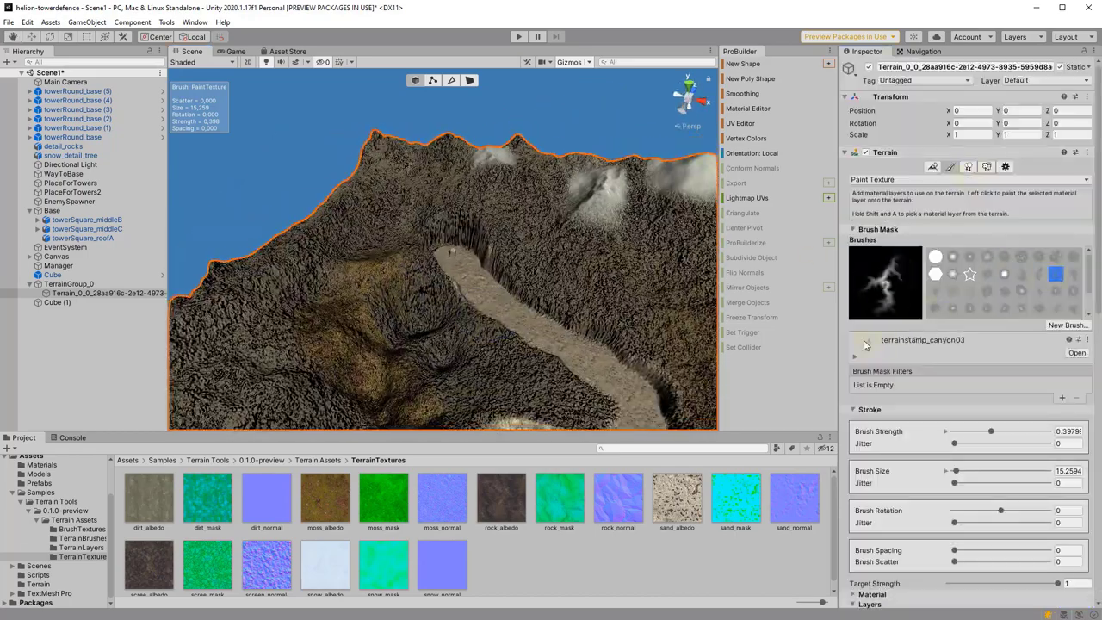
alt+drag(551, 219, 532, 204)
alt+drag(349, 226, 534, 210)
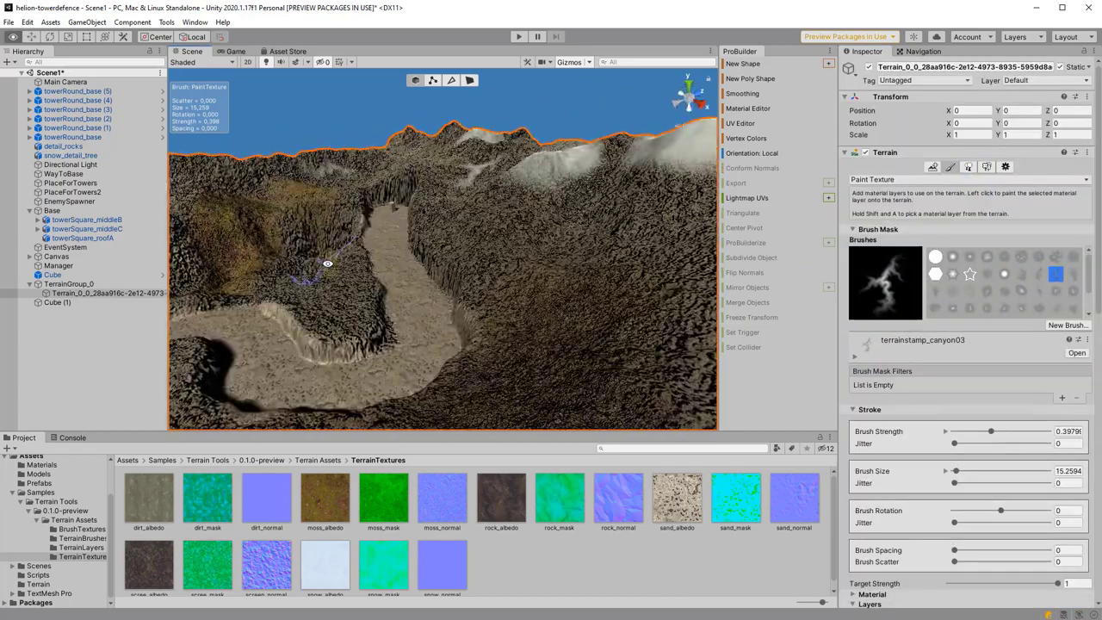
key(comma)
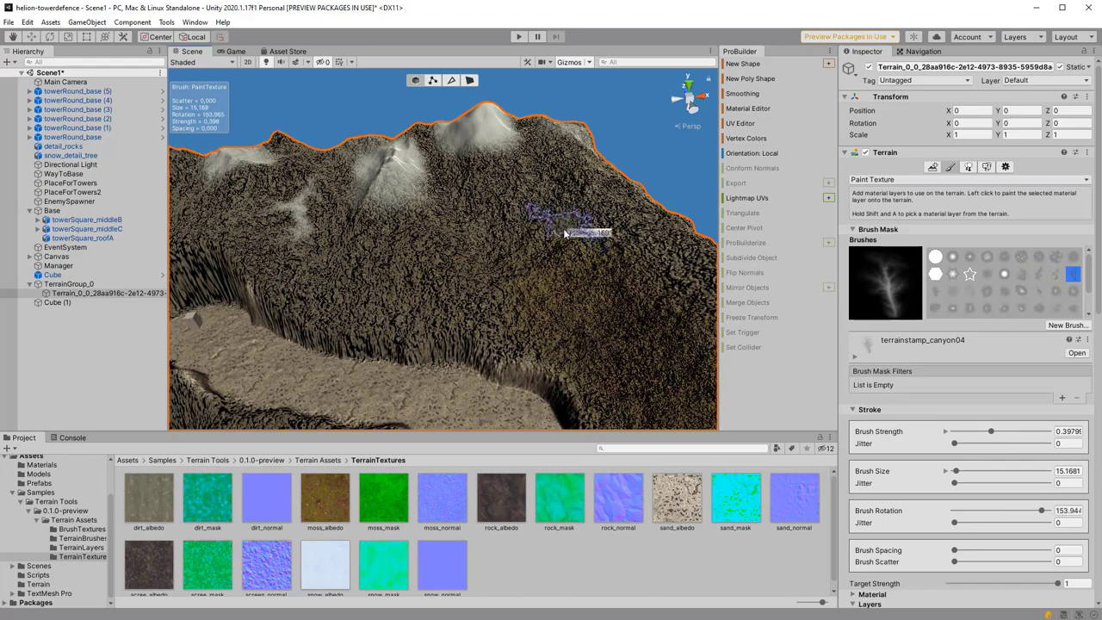
mouse_move(632, 268)
alt+mouse_down()
mouse_move(450, 191)
mouse_move(528, 269)
mouse_move(462, 290)
alt+mouse_up()
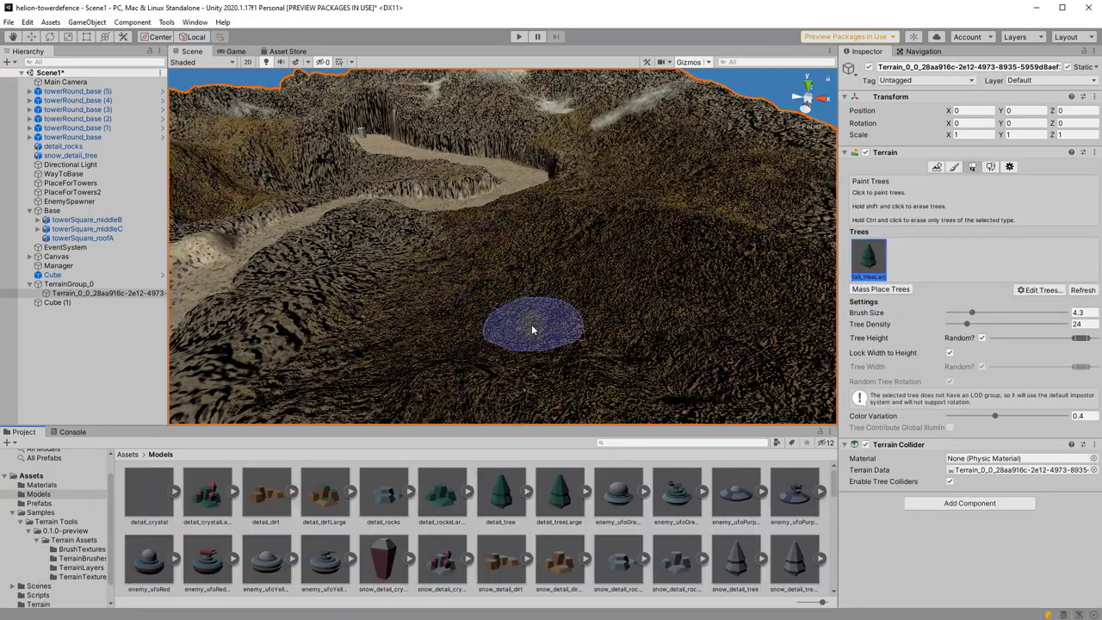
Paint tree clusters on the slope at brush sizes 3.8–10.3 and density 14–15, with independent width.
key(a)
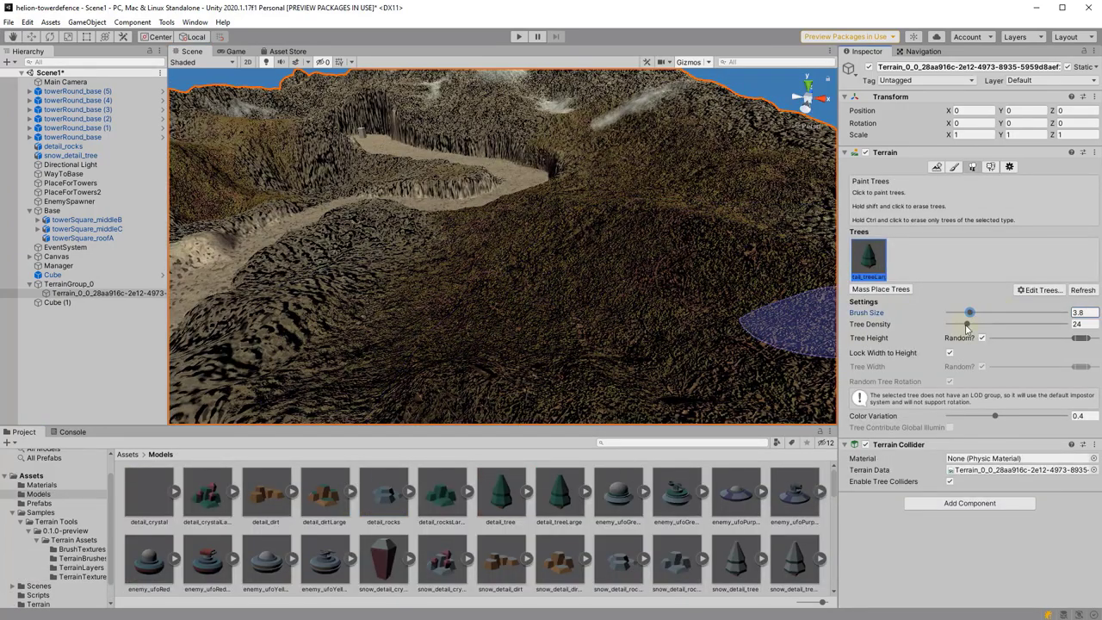
drag(967, 324, 954, 324)
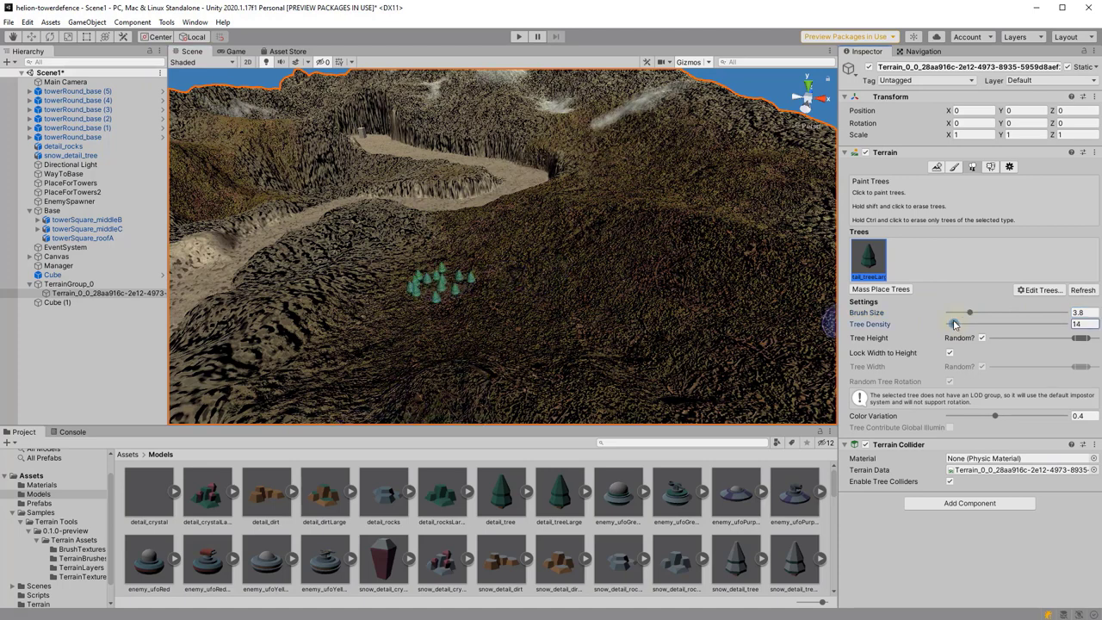
click(506, 308)
key(a)
click(631, 280)
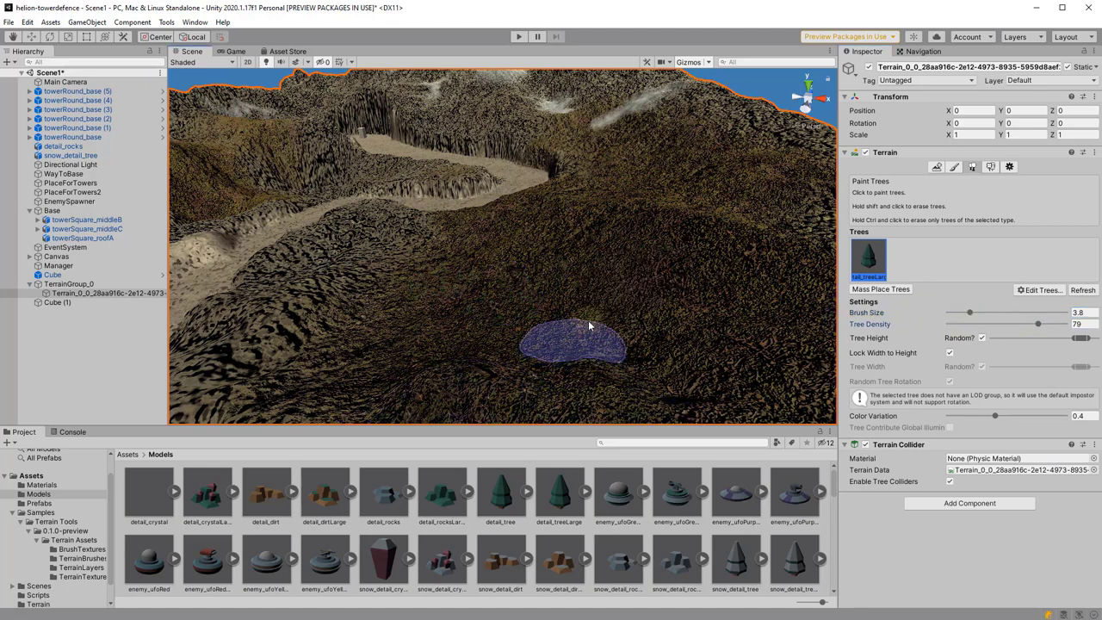
key(a)
click(950, 352)
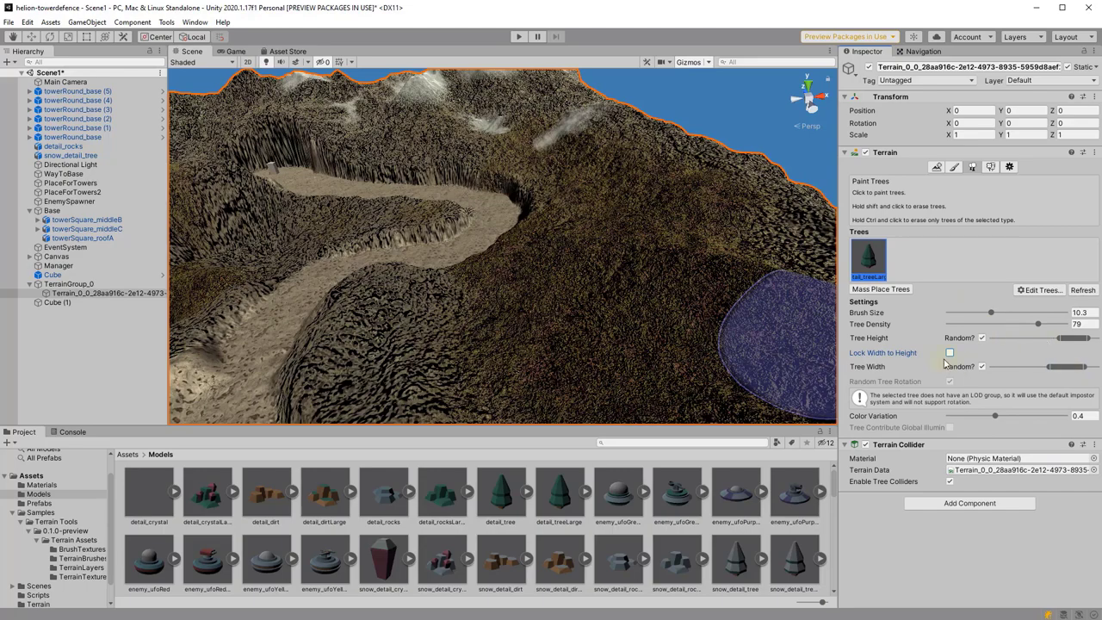
click(590, 369)
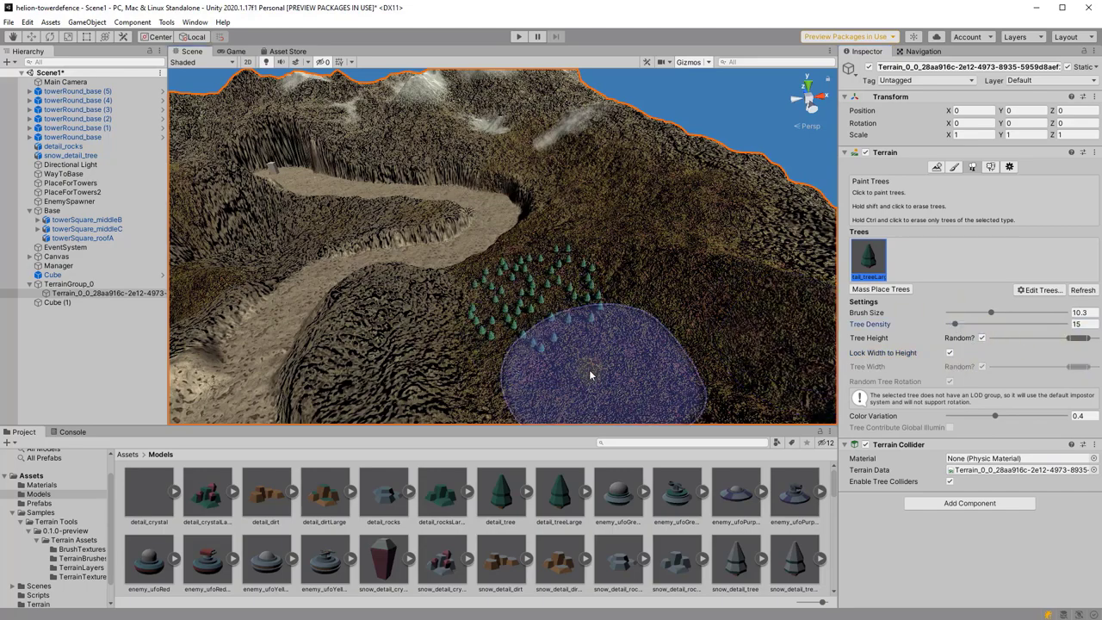
scroll(580, 328, up, 2)
scroll(580, 328, down, 2)
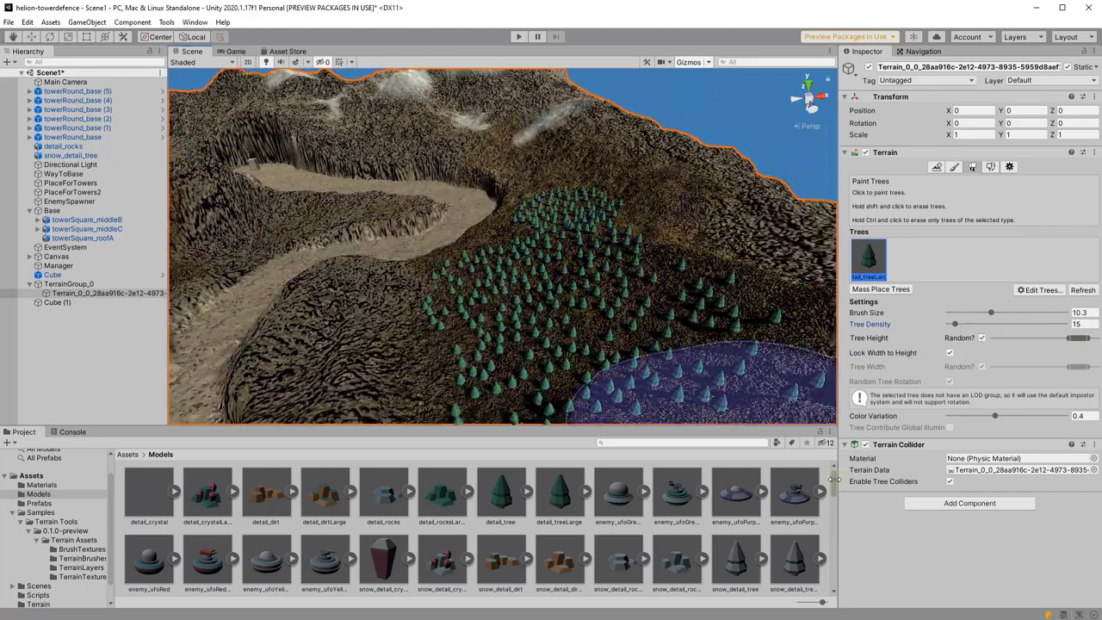
scroll(772, 496, down, 1)
Add a second tree type with a new tree prefab and select it for painting.
click(1037, 290)
click(979, 290)
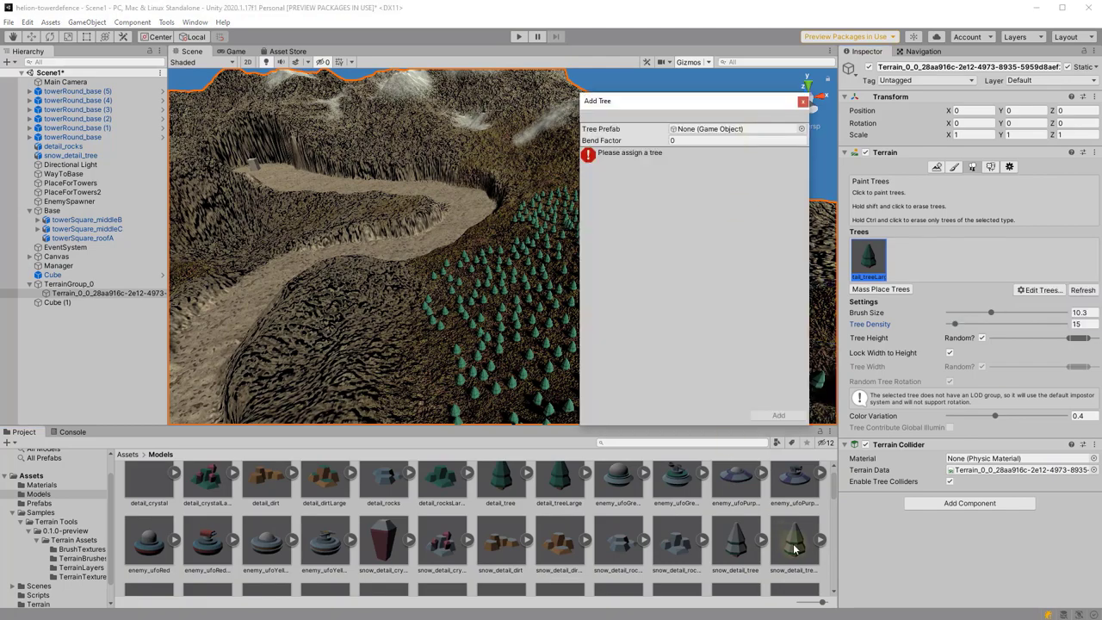
drag(797, 549, 732, 154)
click(797, 420)
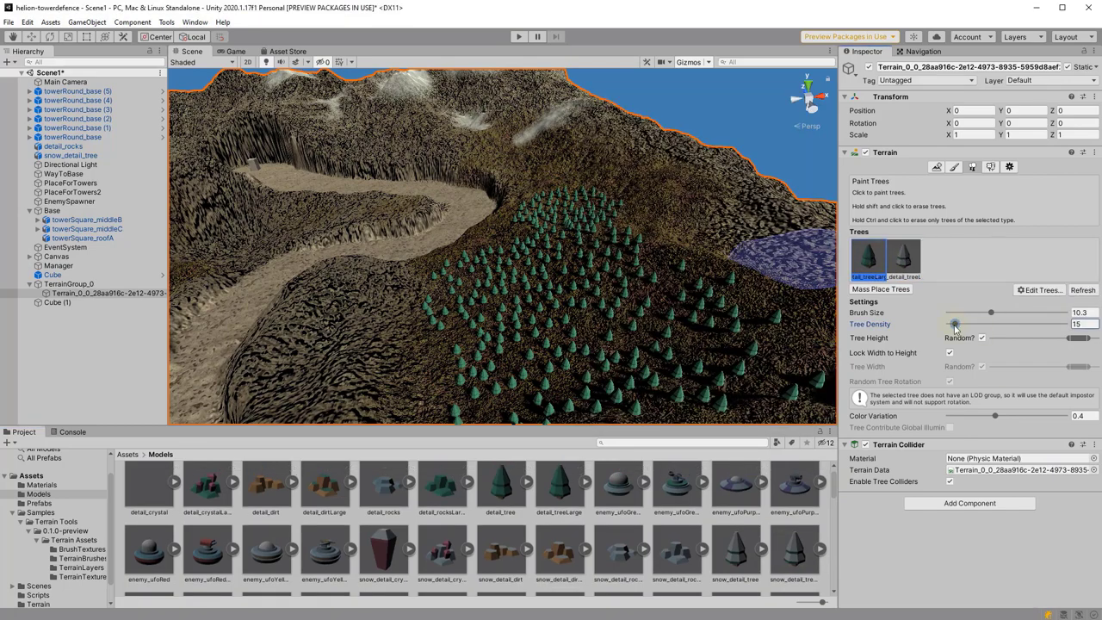
click(901, 265)
right_drag(591, 357, 700, 267)
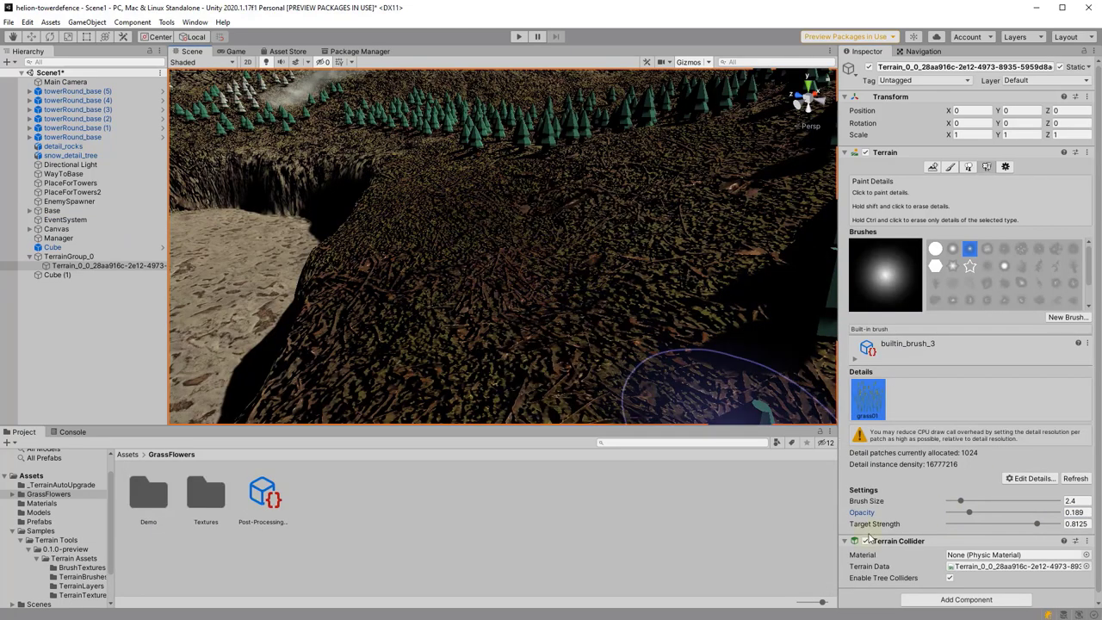
Lower opacity and target strength, then paint sparse grass on the slope.
drag(983, 524, 956, 524)
drag(569, 241, 583, 246)
key(ctrl+z)
drag(969, 512, 952, 513)
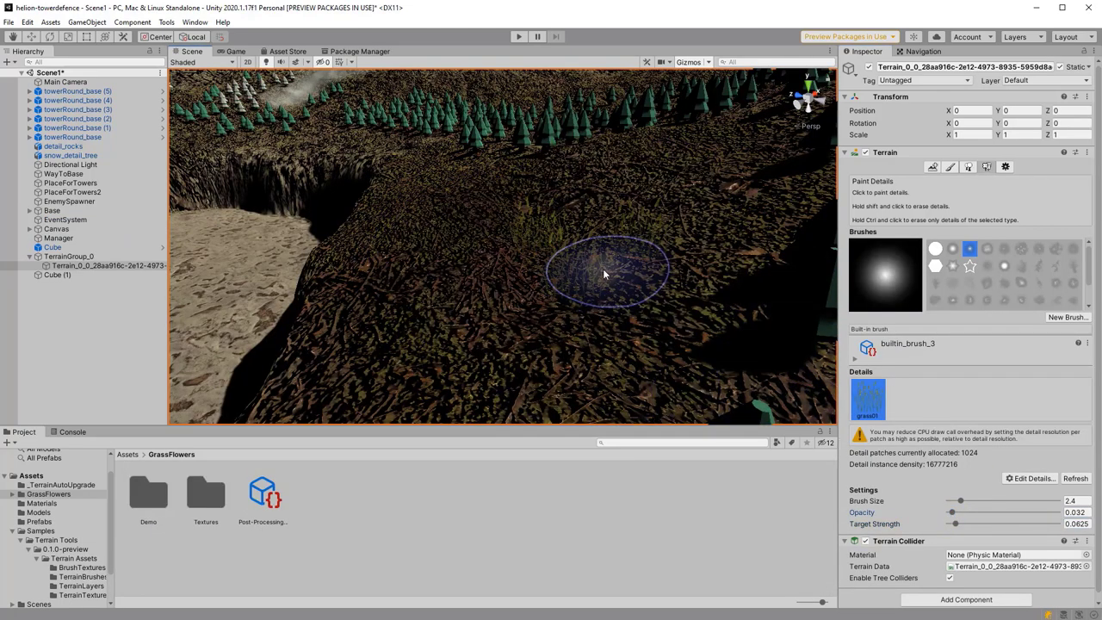
drag(603, 284, 676, 312)
right_drag(674, 311, 335, 296)
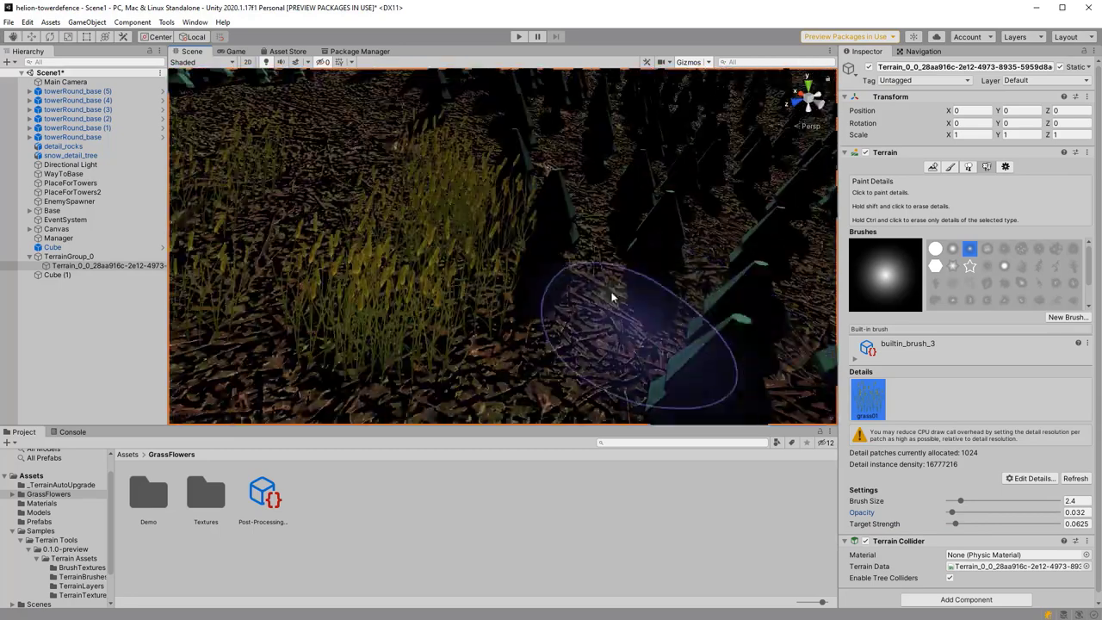
scroll(450, 312, down, 5)
scroll(529, 271, down, 3)
Add a grass texture detail using the grassFlower10 texture.
click(1032, 477)
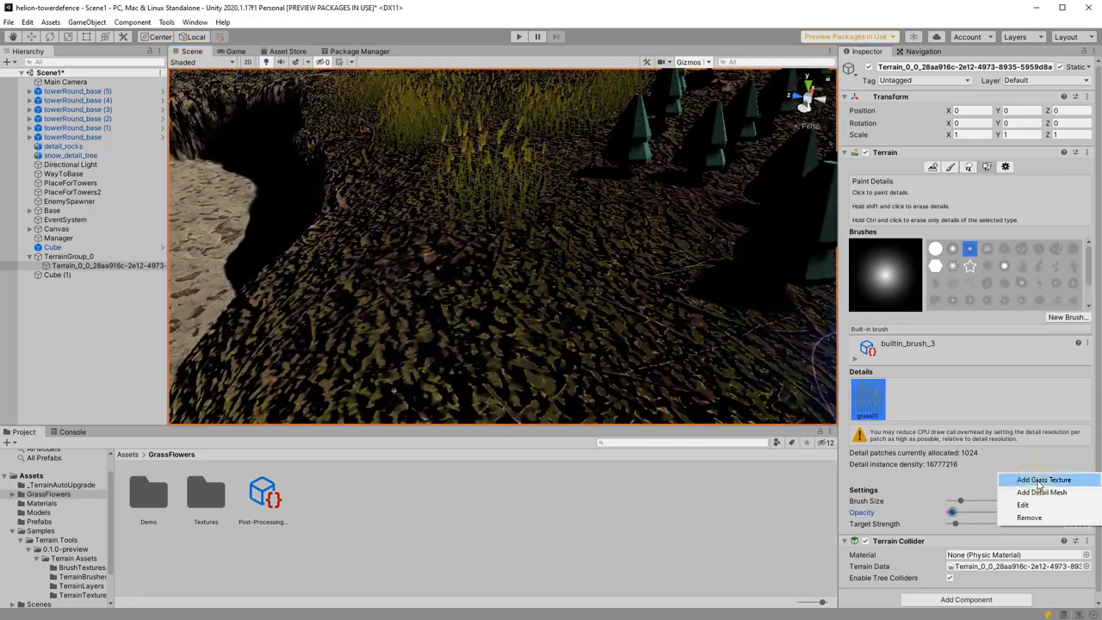
click(1043, 487)
click(380, 177)
drag(840, 241, 850, 276)
double_click(479, 361)
click(311, 245)
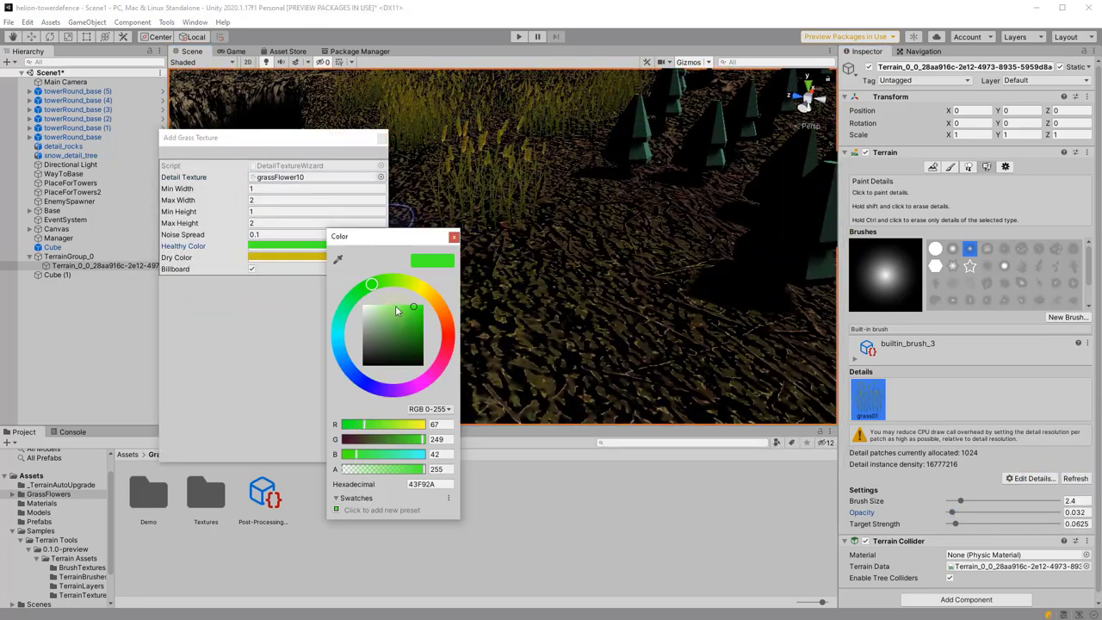
Give the flowers a bright green healthy colour and paint them on the slope.
click(358, 452)
scroll(517, 300, down, 3)
drag(573, 243, 517, 300)
scroll(517, 300, up, 3)
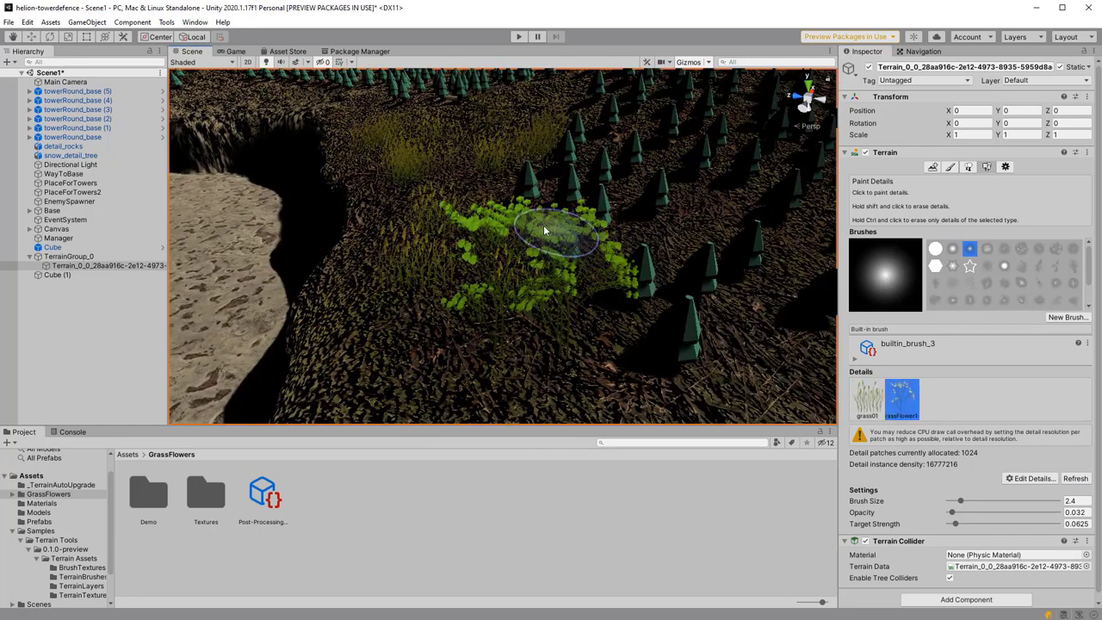
drag(542, 233, 586, 232)
click(1022, 506)
click(280, 245)
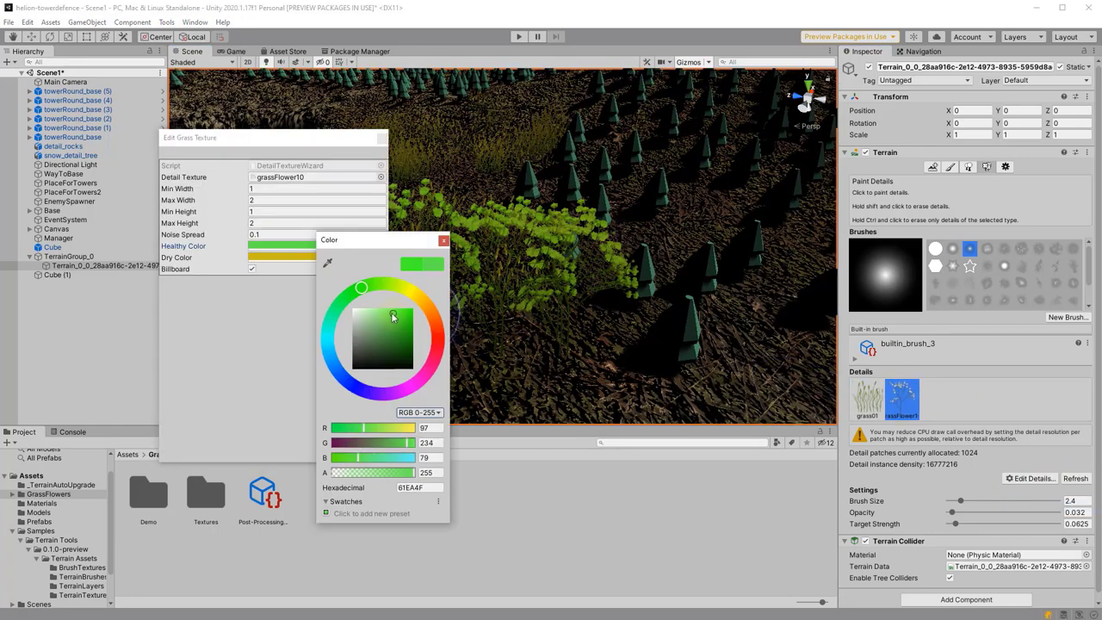
click(366, 313)
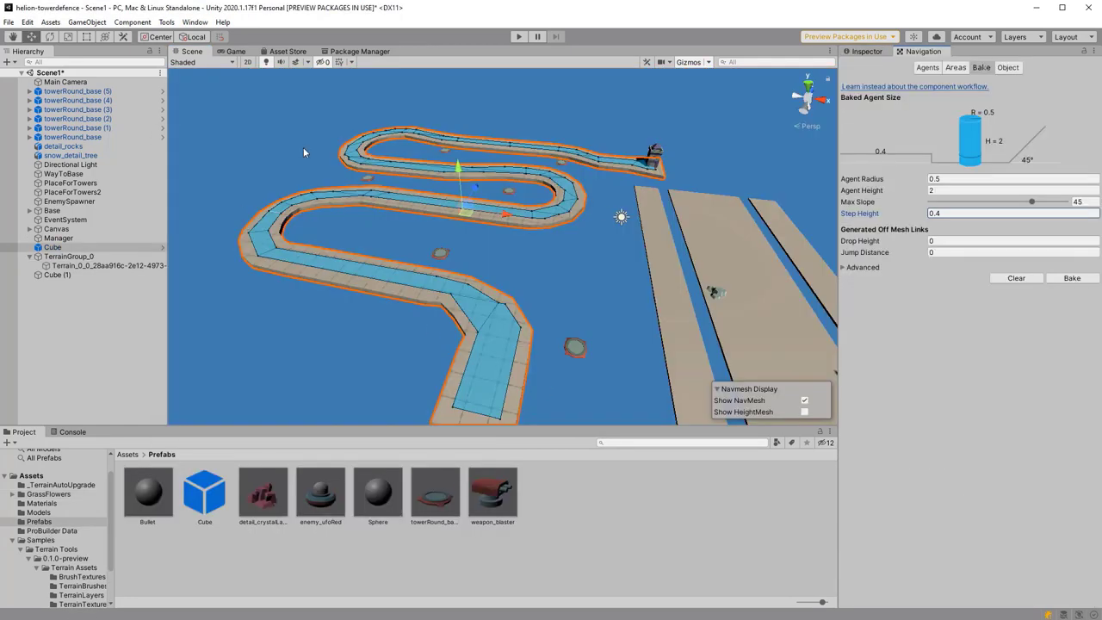
Set agent Step Height to 0.1 and Max Slope to 22.6 degrees, checking the river navmesh.
scroll(626, 341, up, 5)
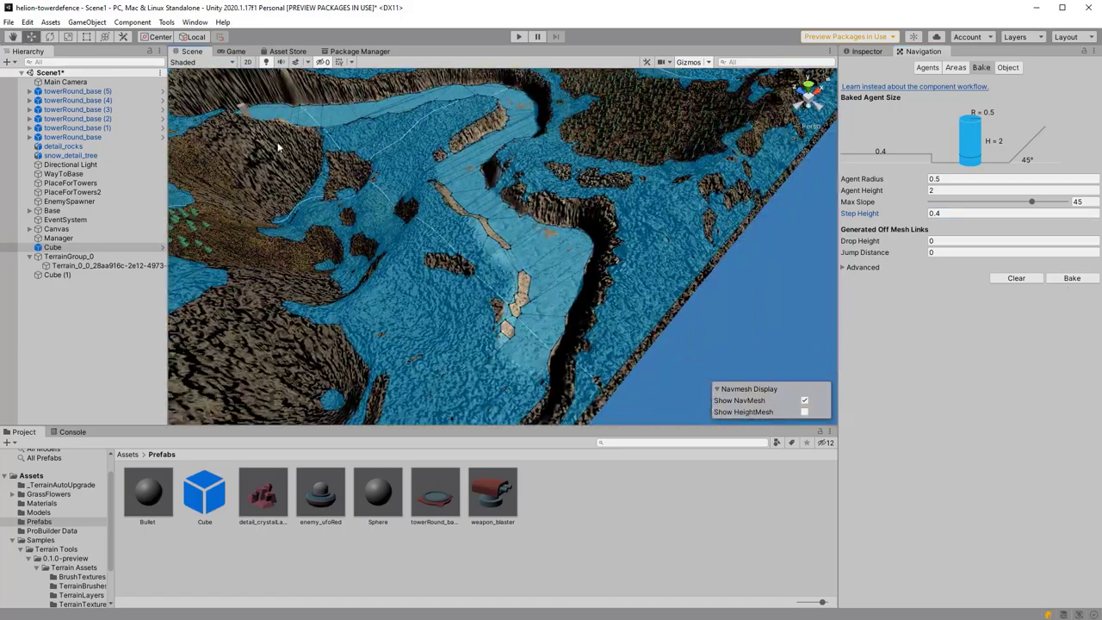
right_drag(568, 292, 530, 269)
right_drag(511, 322, 559, 249)
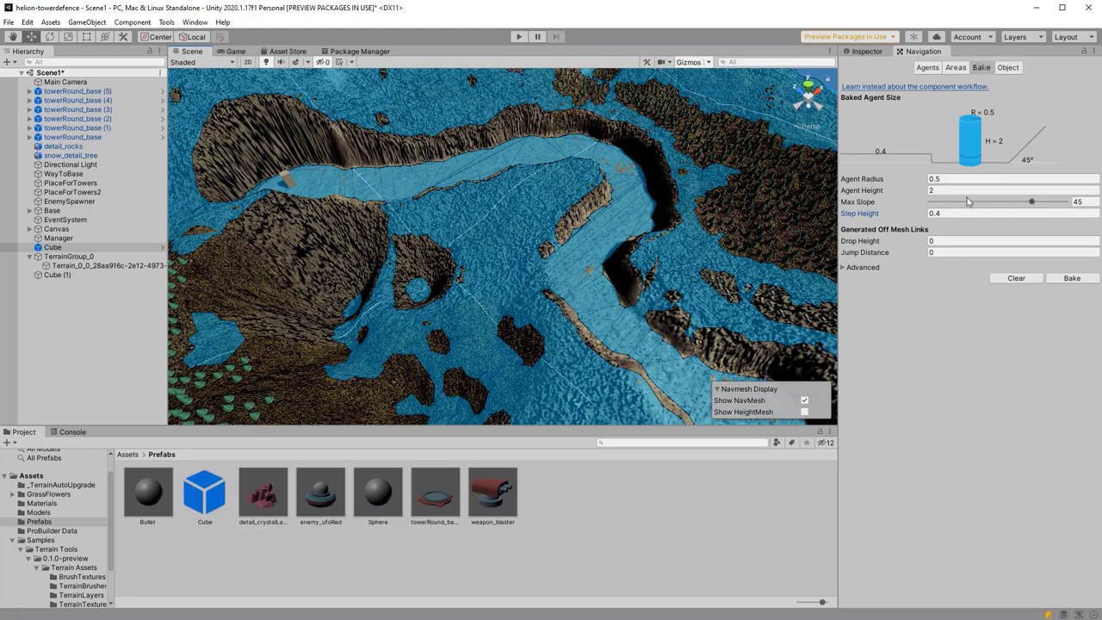
right_drag(543, 295, 638, 210)
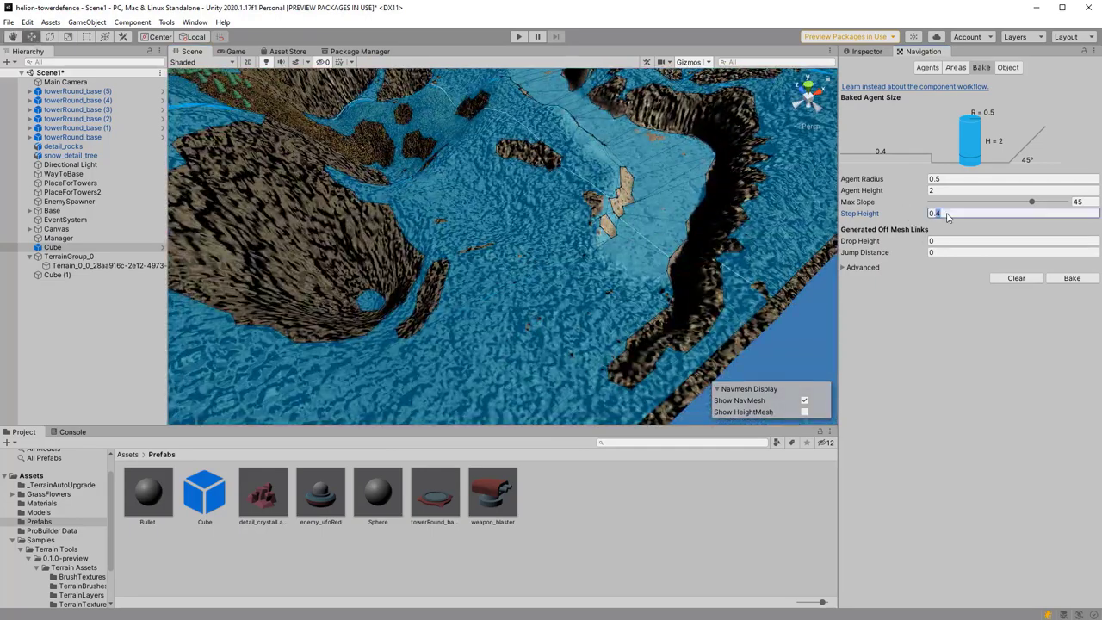
text(0.1)
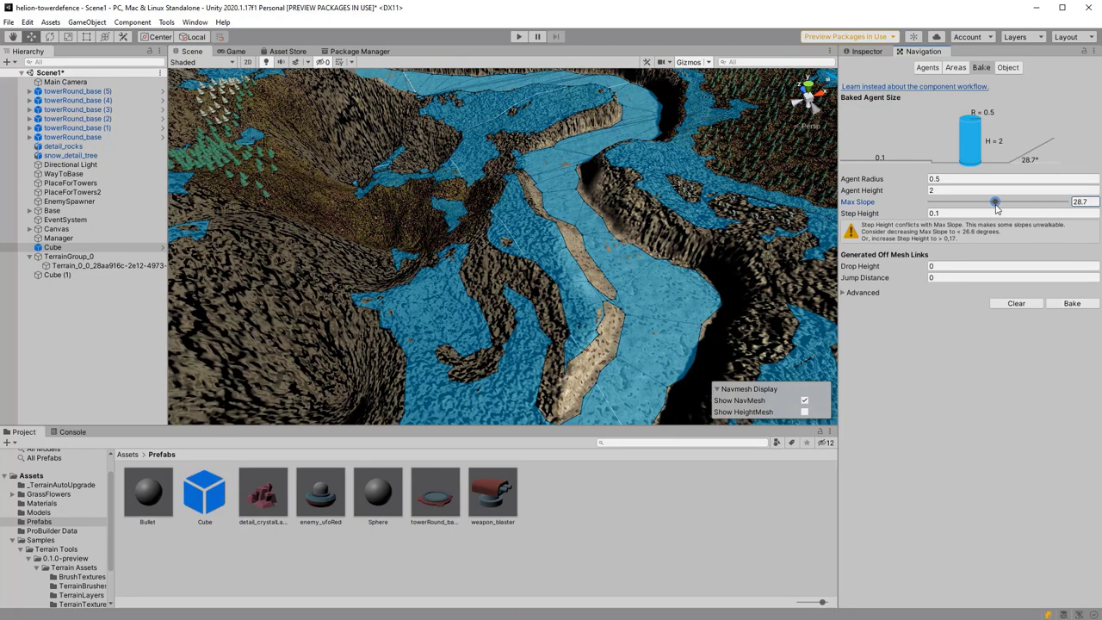
drag(995, 205, 982, 205)
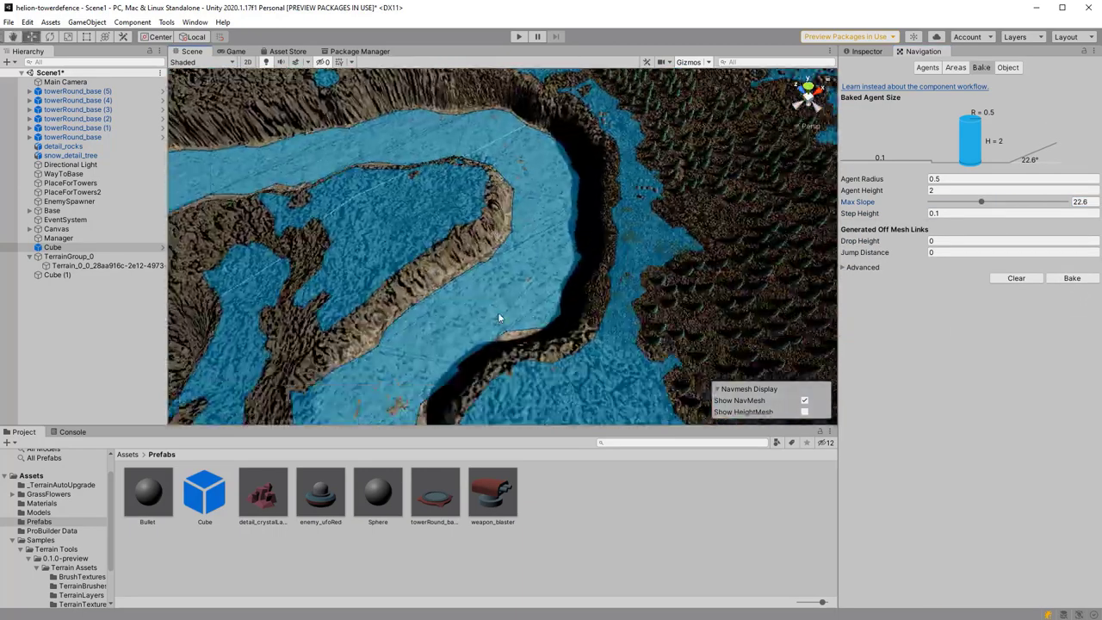
right_drag(498, 318, 443, 303)
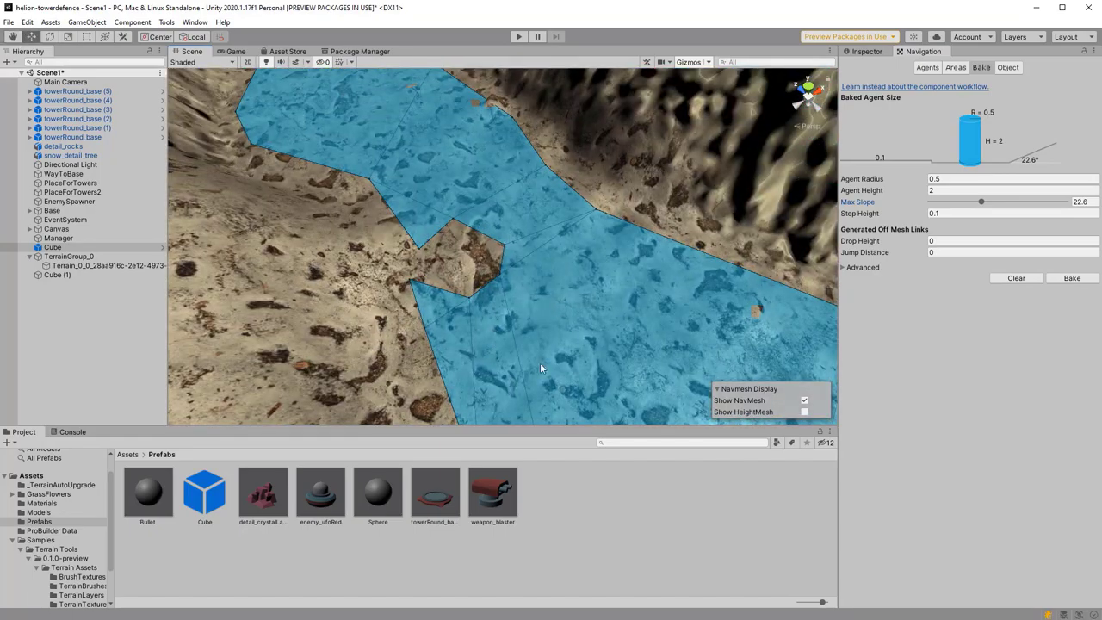
right_drag(540, 368, 520, 305)
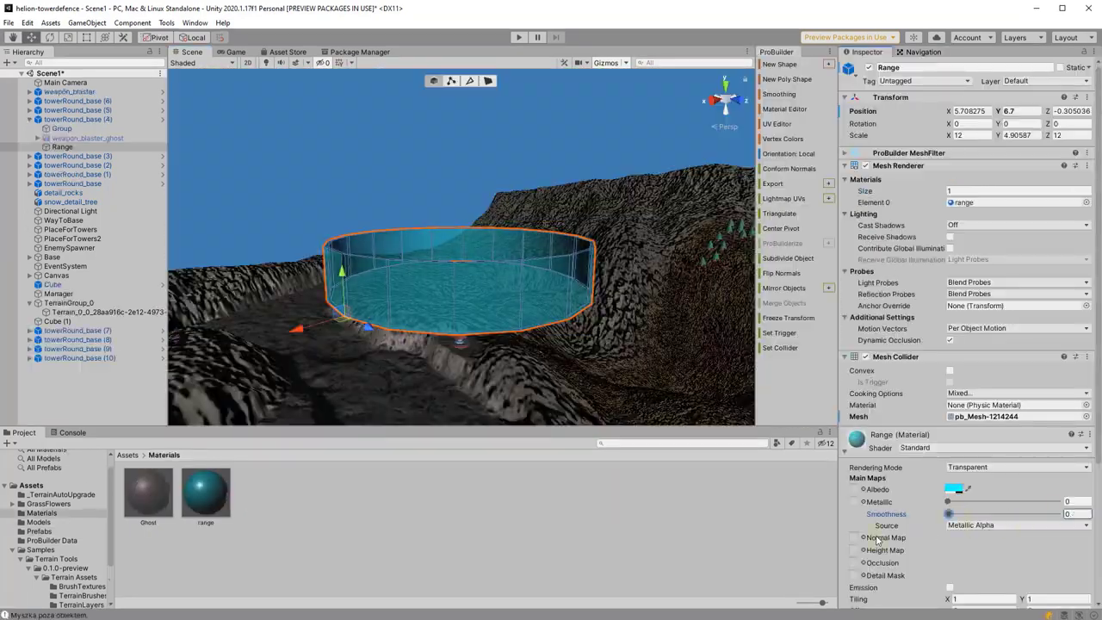
Enable cyan HDR emission on the Range material and adjust its intensity.
click(865, 401)
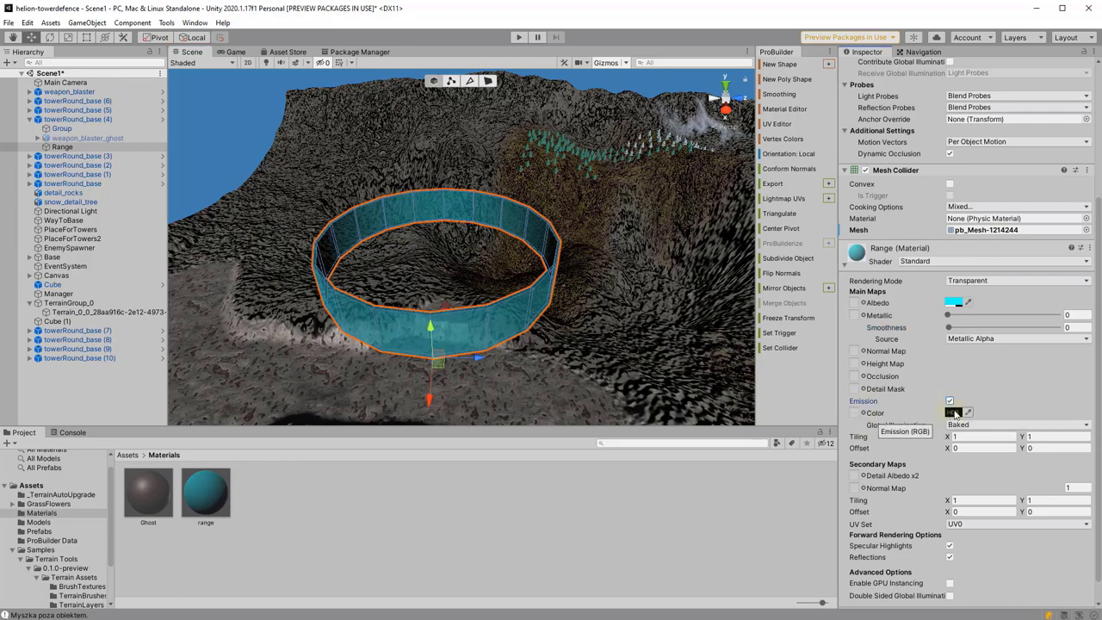
click(973, 412)
click(951, 464)
click(928, 464)
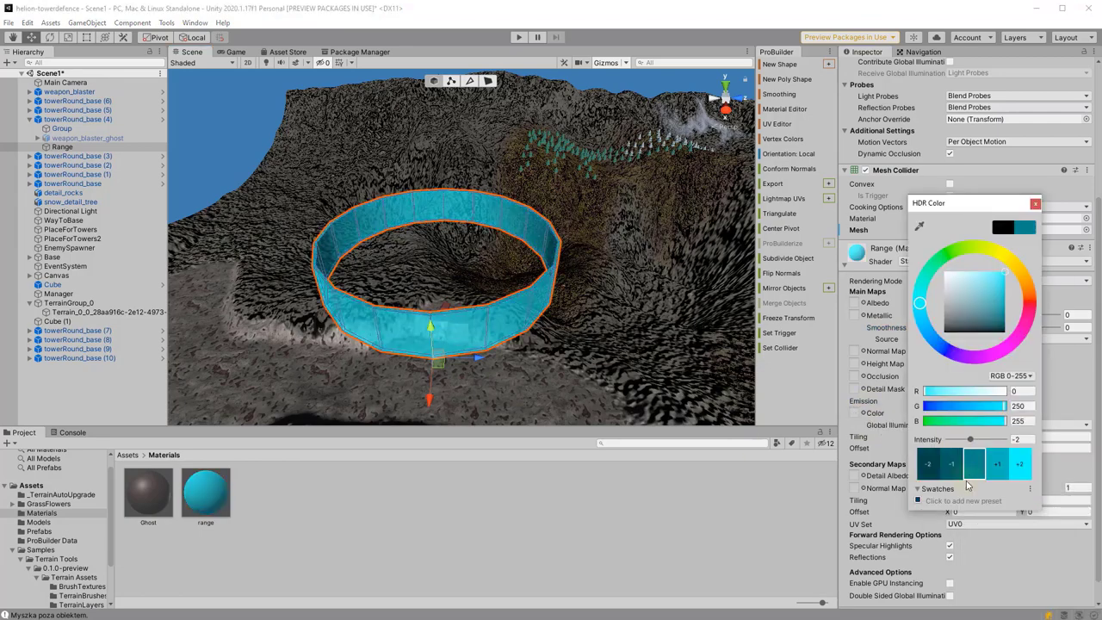
click(997, 464)
click(951, 464)
click(678, 389)
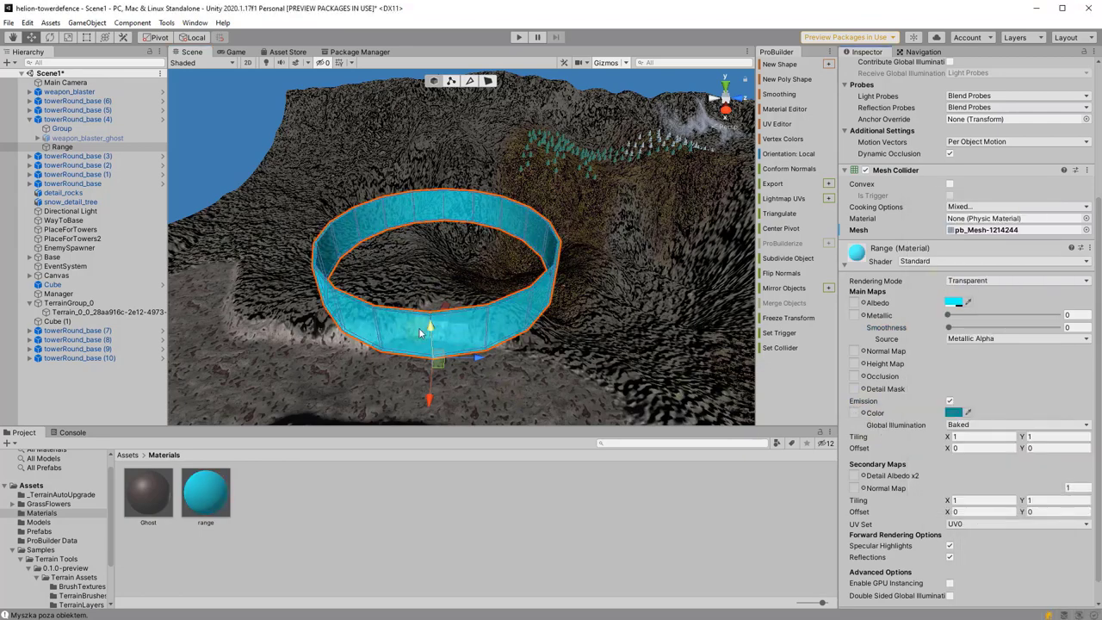
mouse_move(420, 333)
alt+mouse_down()
mouse_move(360, 339)
mouse_move(467, 400)
alt+mouse_up()
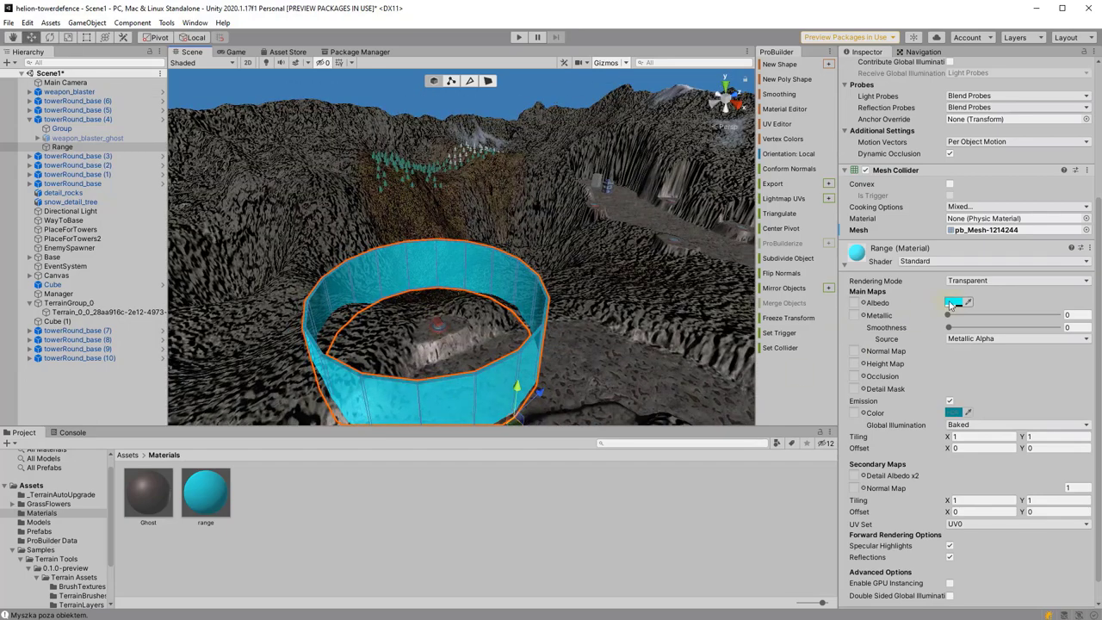
Select towerRound_base (4) and start playtesting the game.
click(951, 305)
click(73, 120)
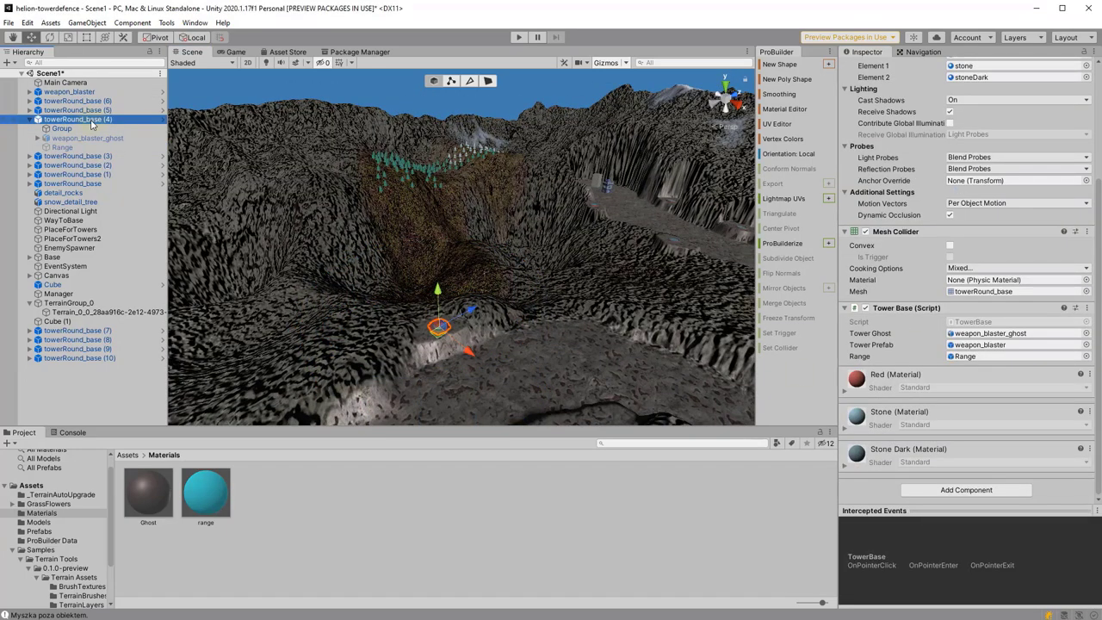
click(518, 37)
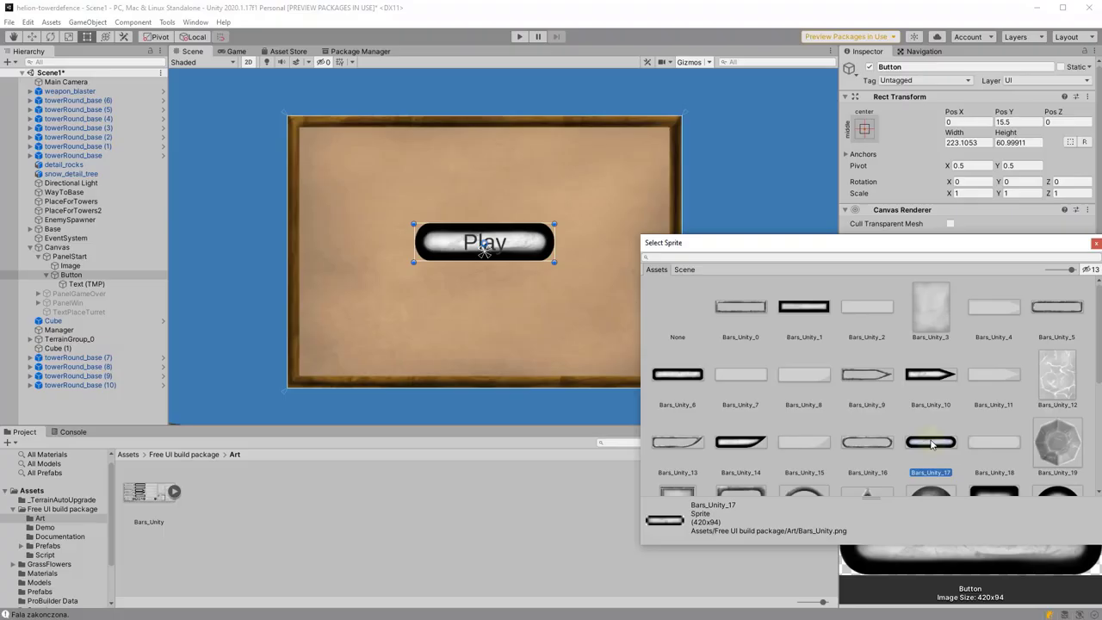
Give the button the Bars_Unity_17 sprite and add a stretched child Image with Bars_Unity_16.
click(1093, 245)
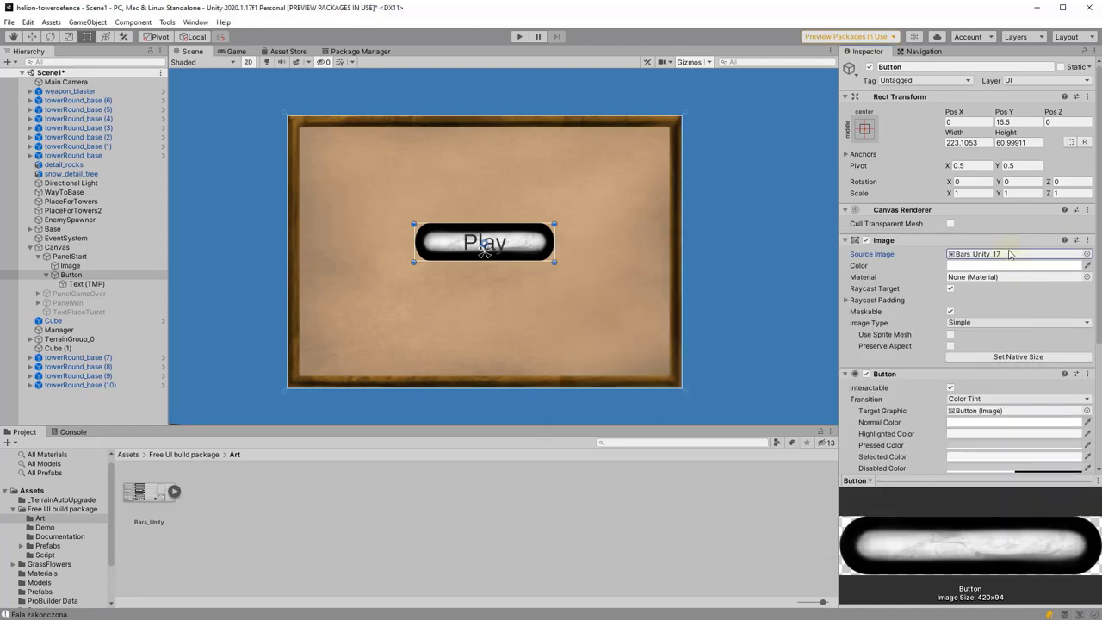
right_click(75, 280)
click(207, 508)
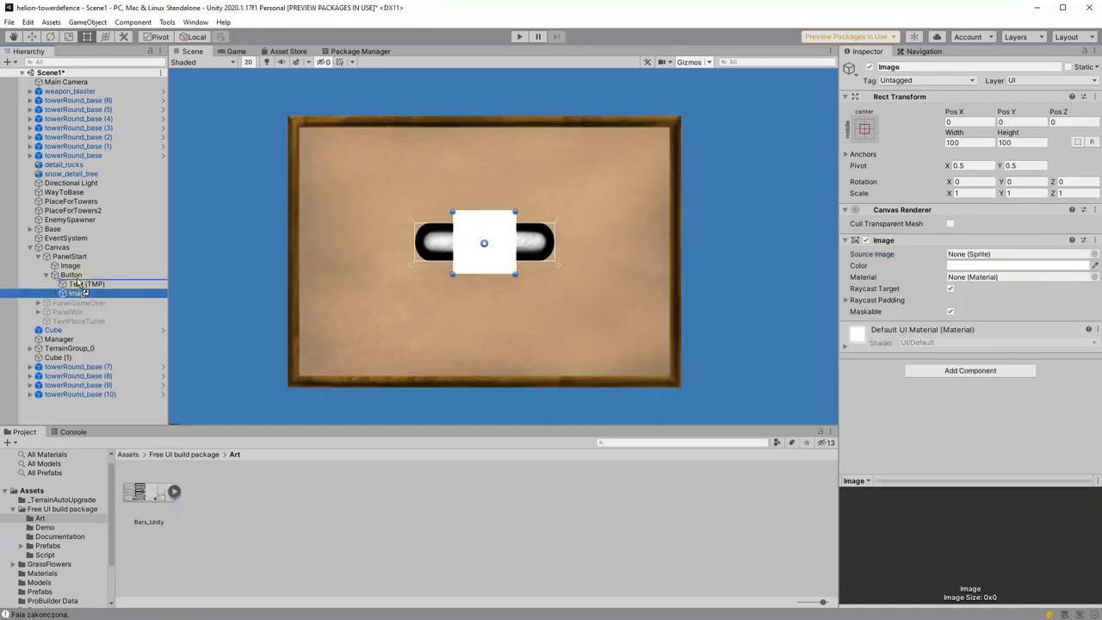
click(866, 127)
alt+click(987, 302)
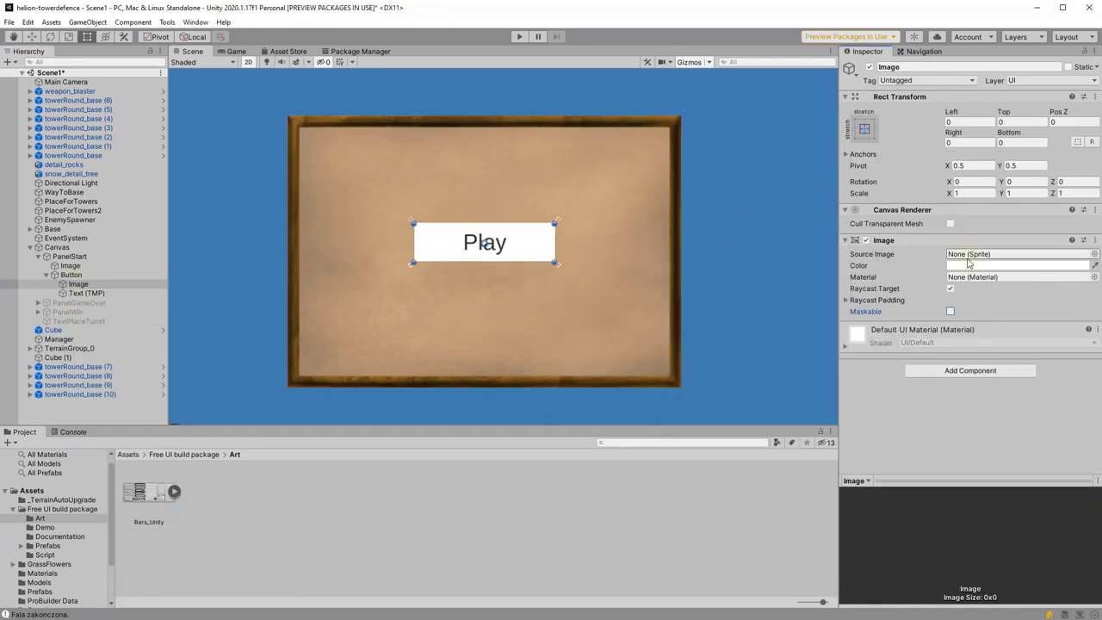
click(1093, 254)
double_click(867, 444)
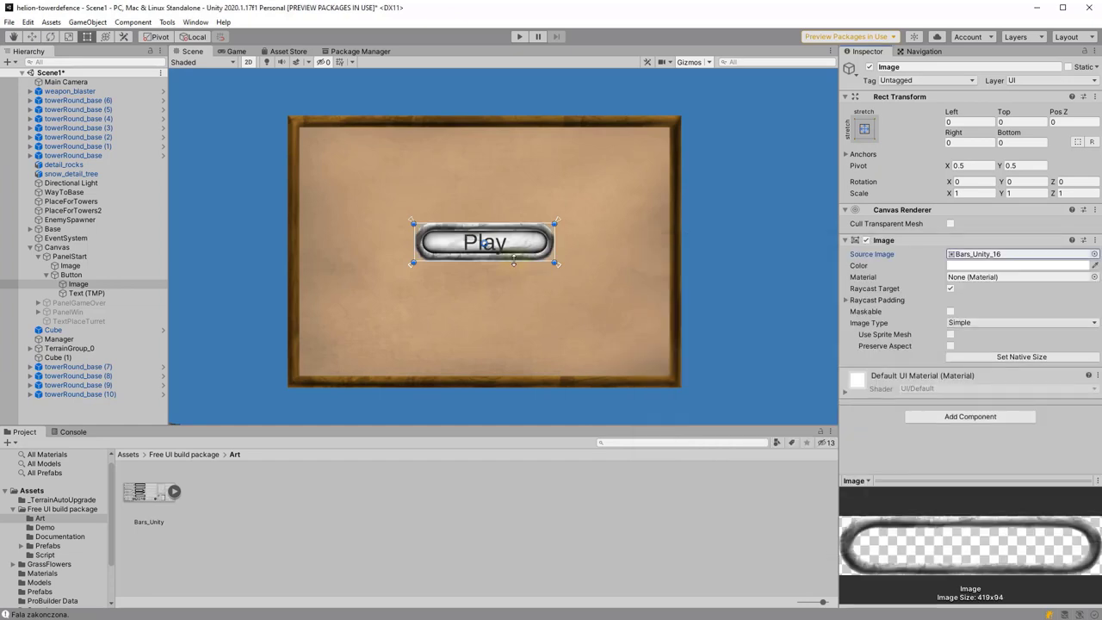
Tint the button's inner image tan using a colour sampled from the scene.
scroll(514, 260, up, 3)
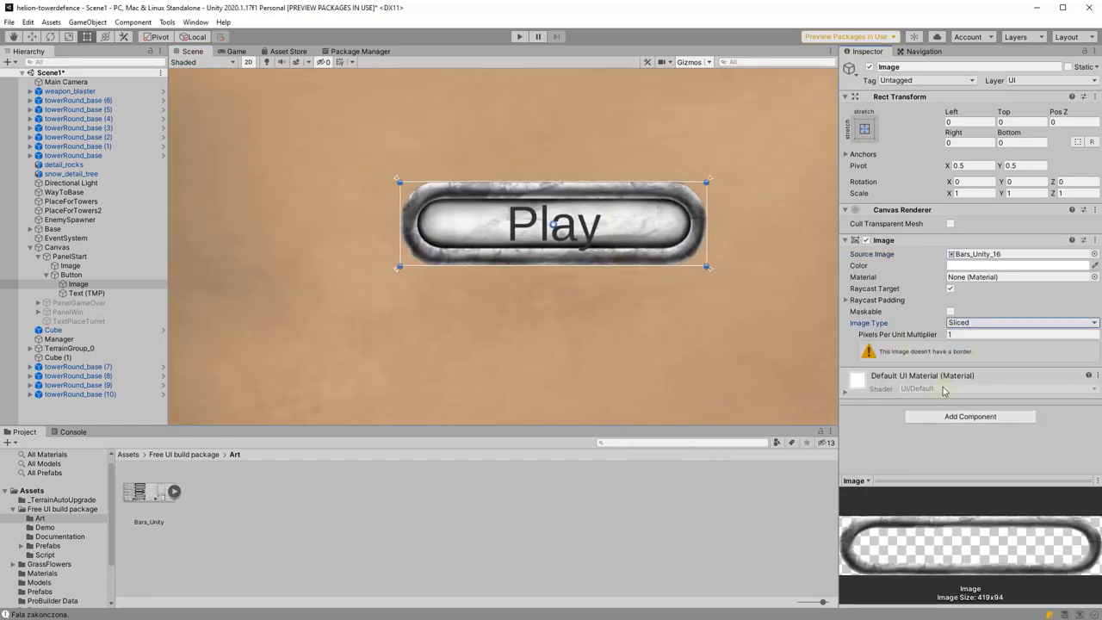
scroll(551, 249, down, 2)
click(71, 275)
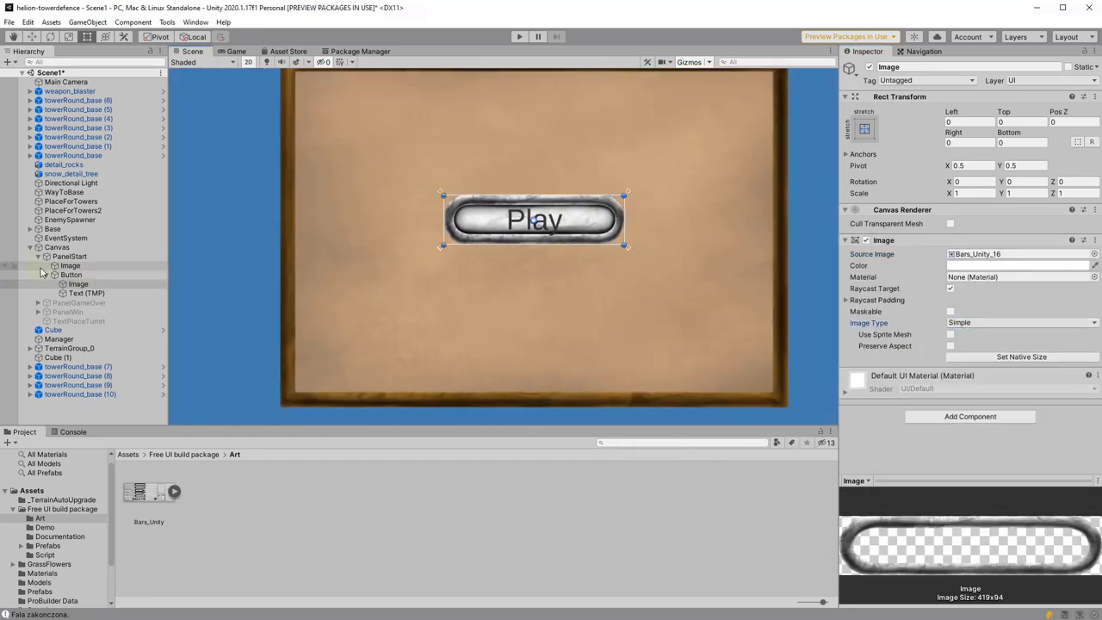
click(77, 284)
click(1001, 265)
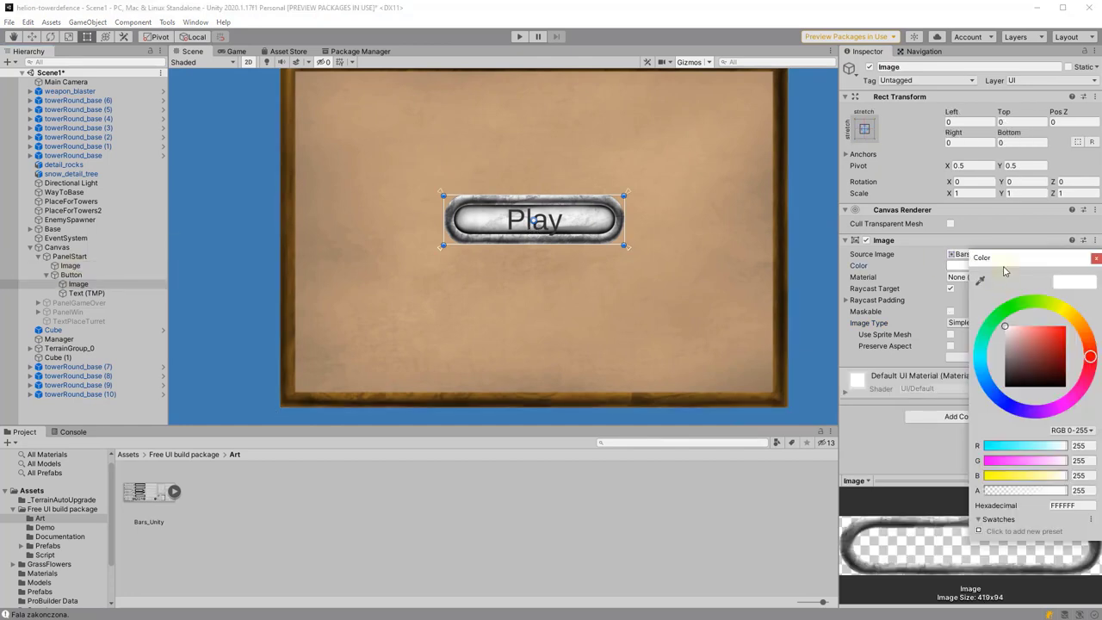
click(980, 281)
click(590, 166)
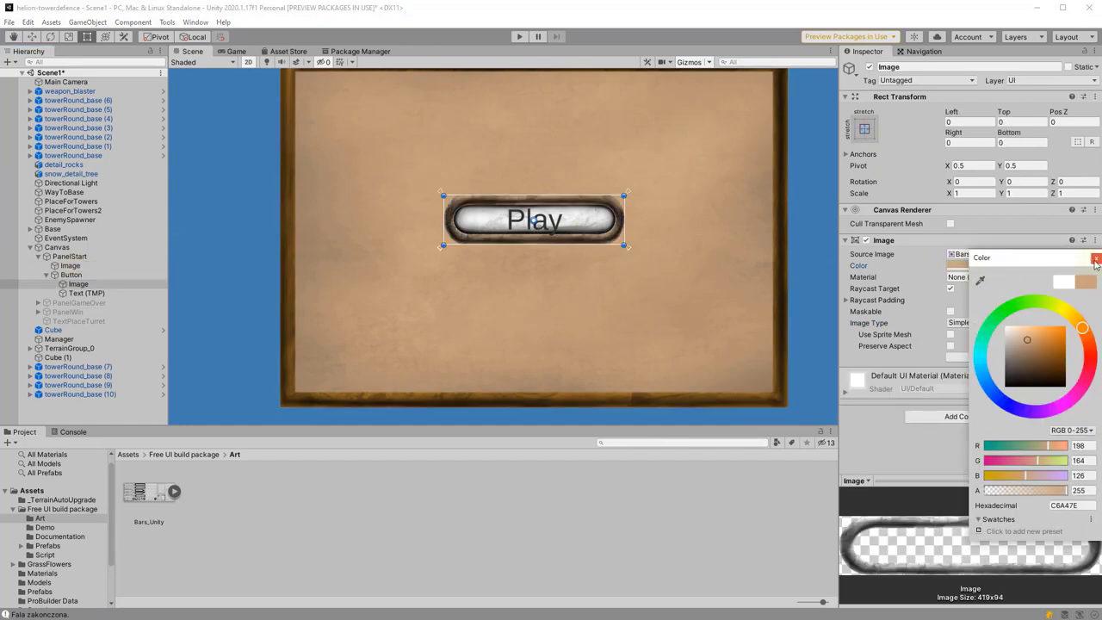
Tint the start panel's background tan and the Play button brown with the eyedropper.
click(70, 275)
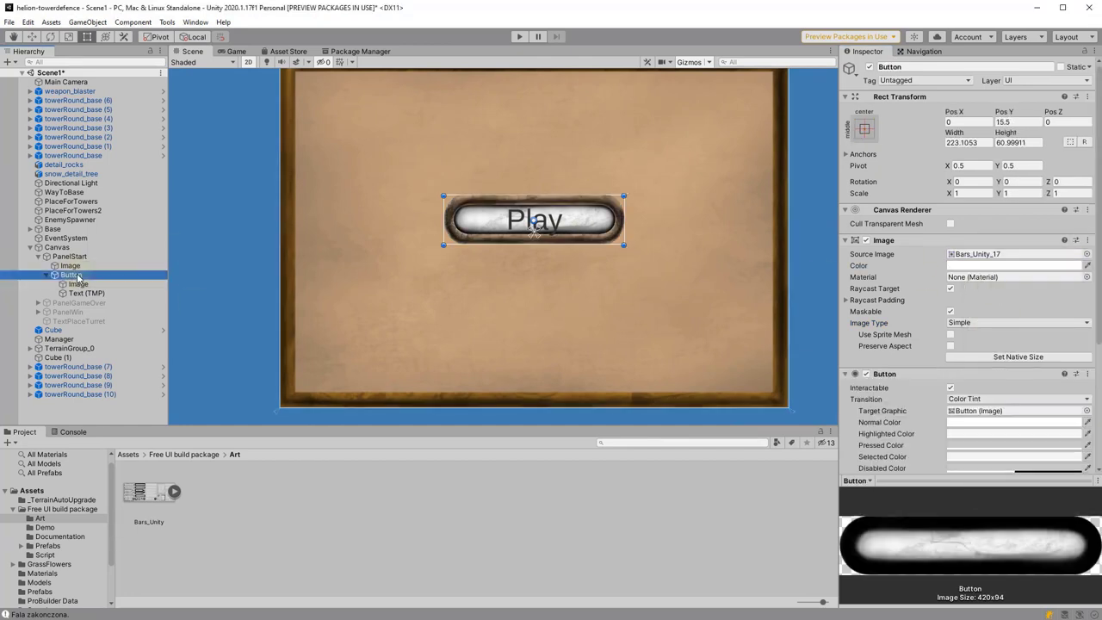
click(773, 207)
click(1018, 265)
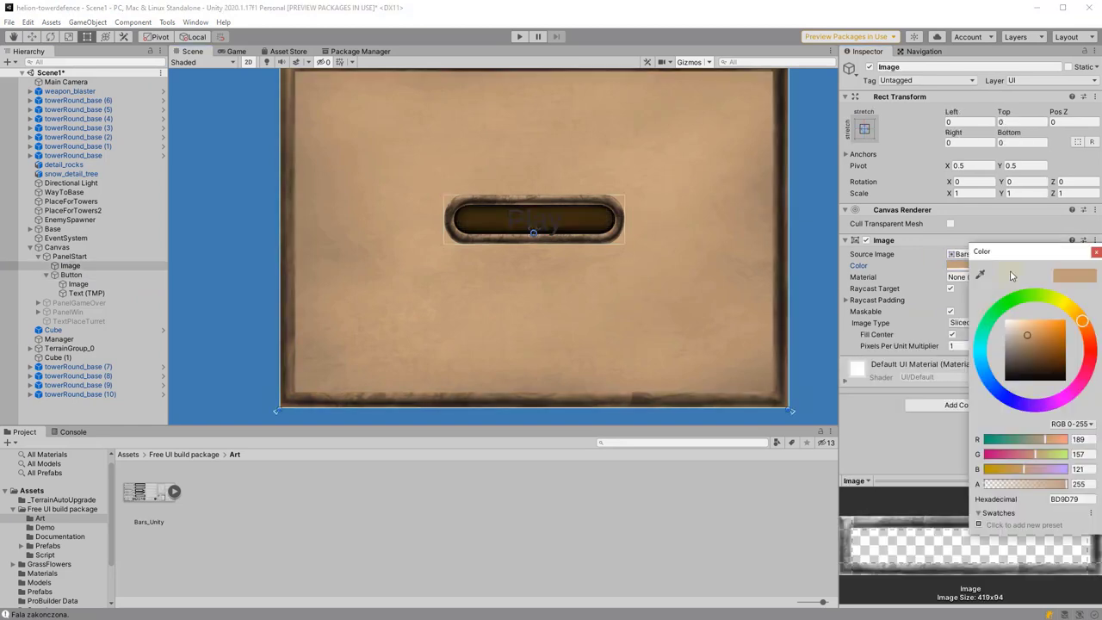
click(981, 281)
click(523, 271)
click(534, 222)
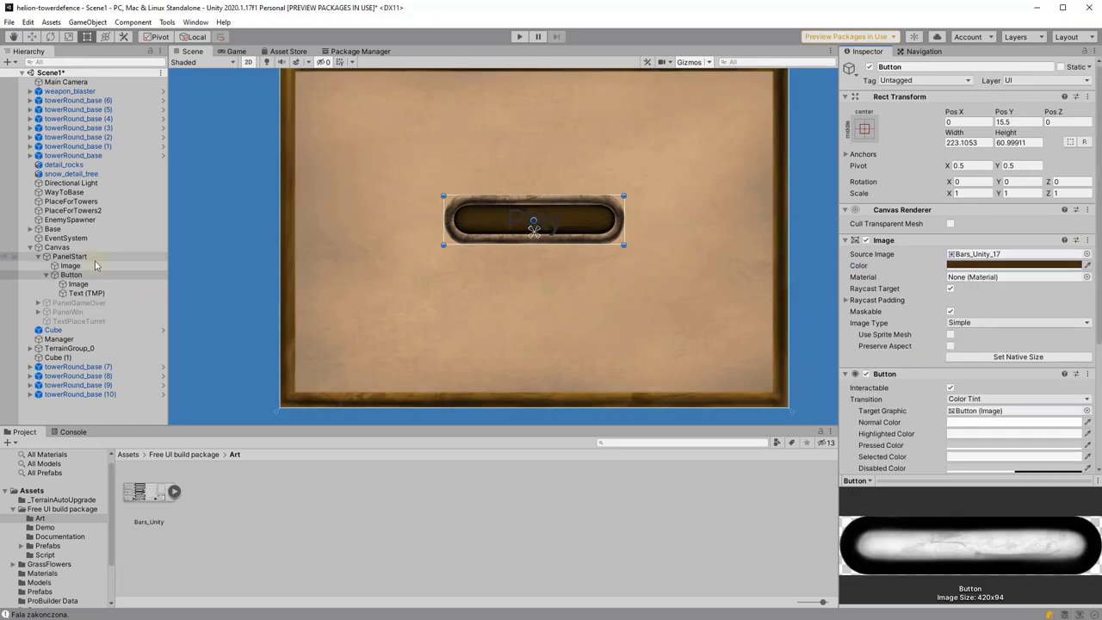
click(1016, 265)
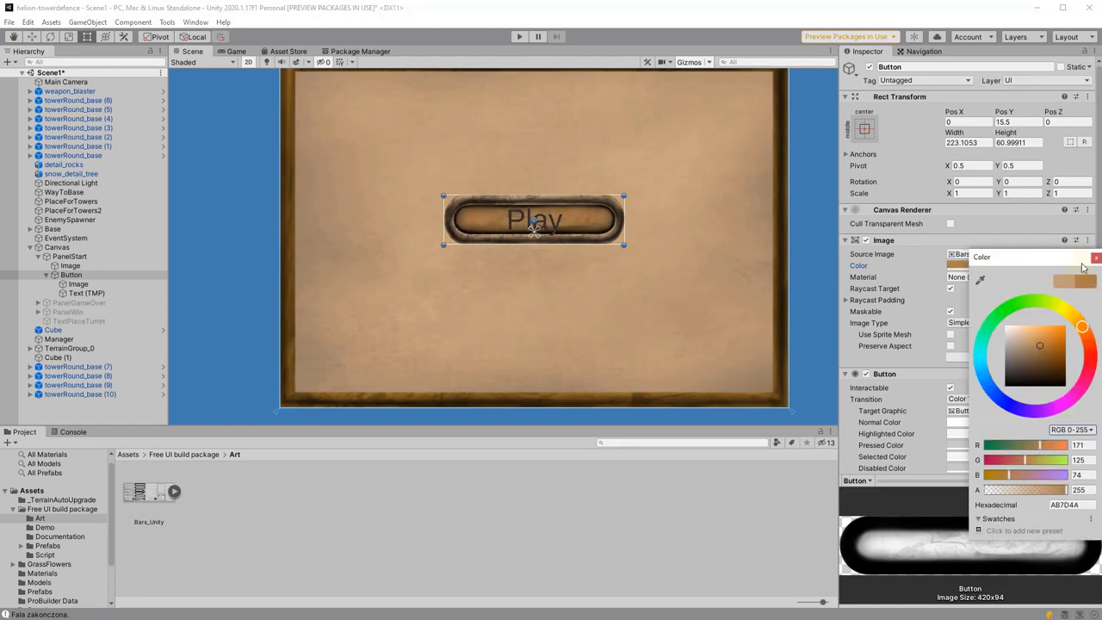
click(1096, 258)
Make the Play text yellow and shrink its font size to about 28.
click(87, 294)
drag(1022, 446, 1067, 454)
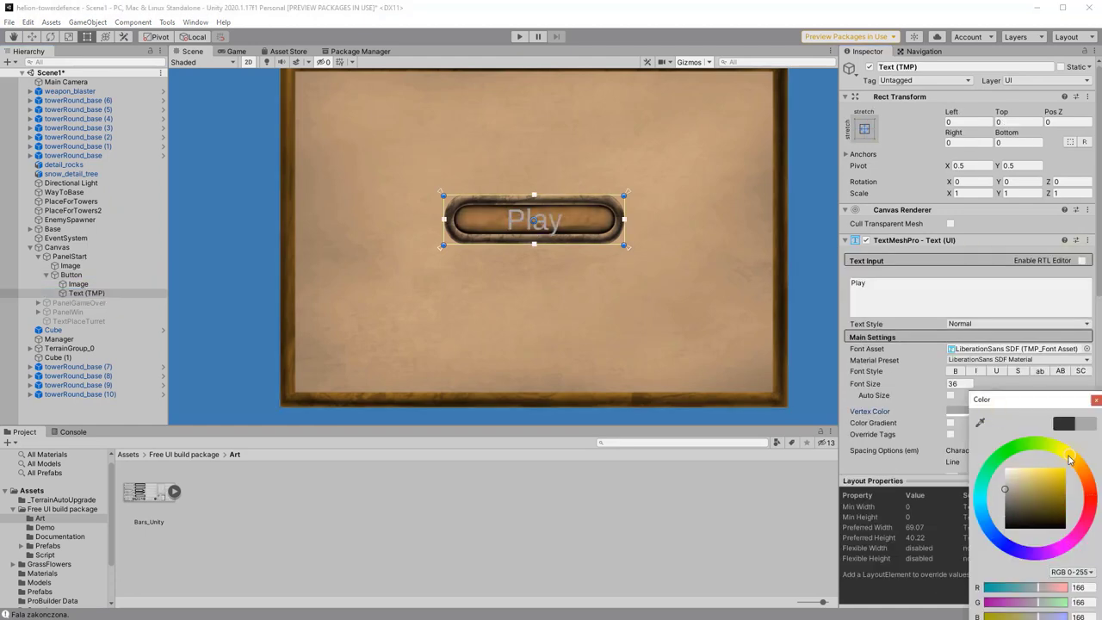
drag(920, 384, 778, 385)
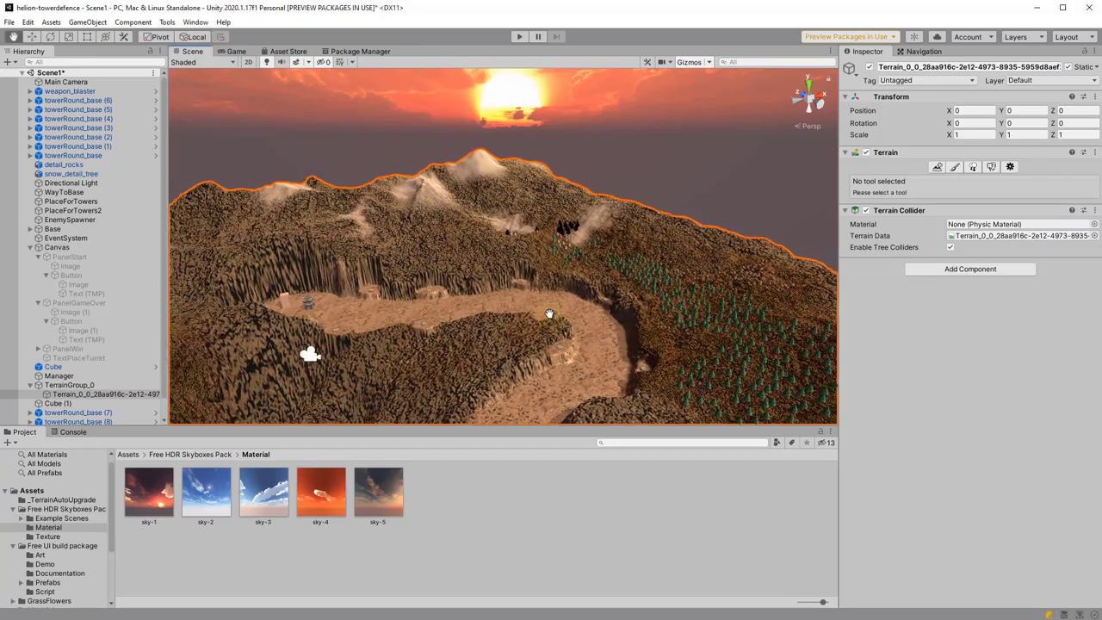
mouse_move(308, 351)
alt+mouse_down()
mouse_move(459, 317)
mouse_move(353, 113)
alt+mouse_up()
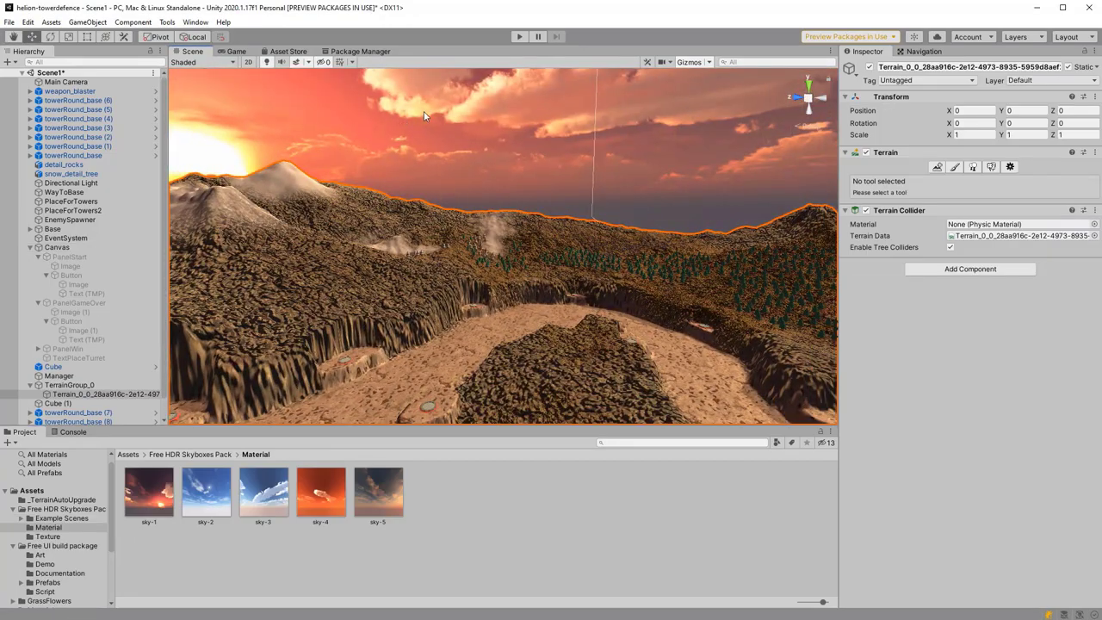
Try a dark red ambient colour, then use Skybox ambient lighting at 1.46 intensity.
alt+drag(423, 116, 591, 156)
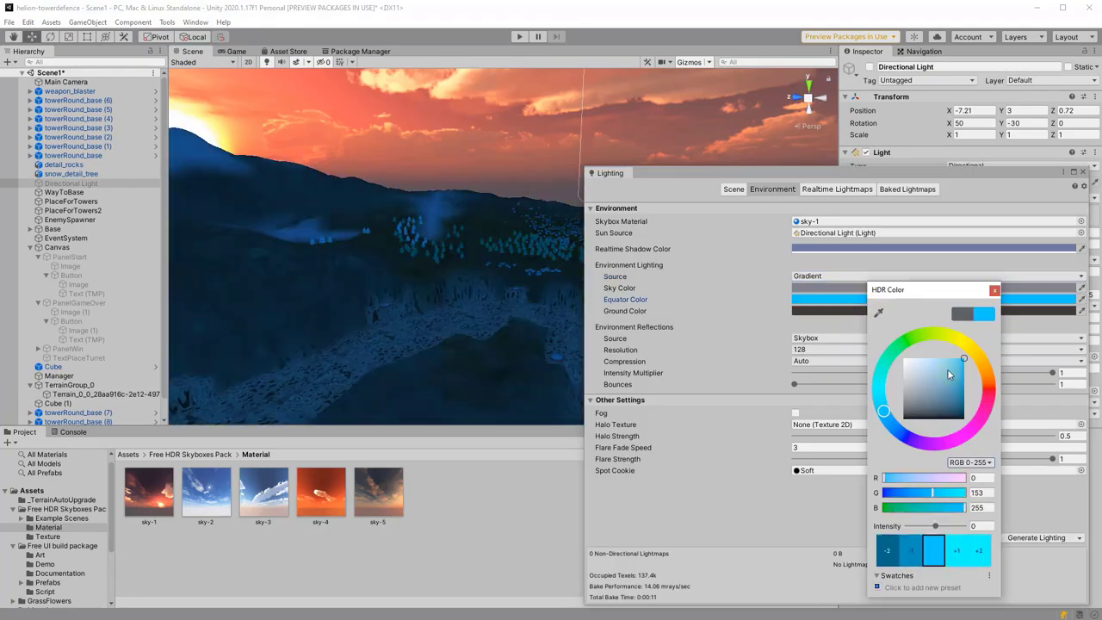
click(848, 275)
click(847, 290)
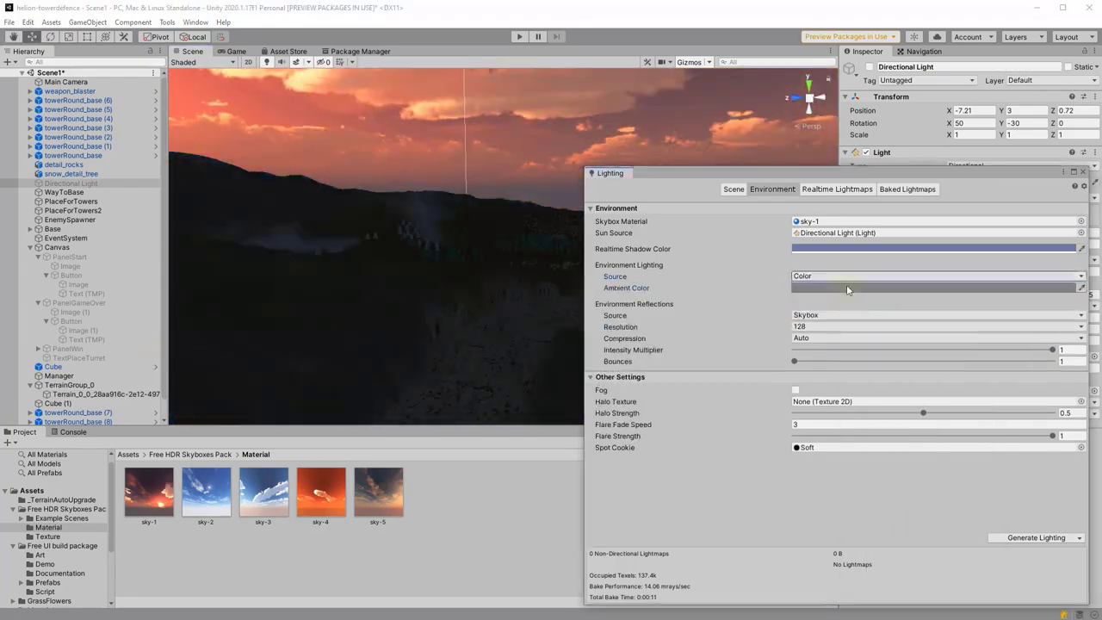
click(847, 290)
click(858, 299)
click(558, 283)
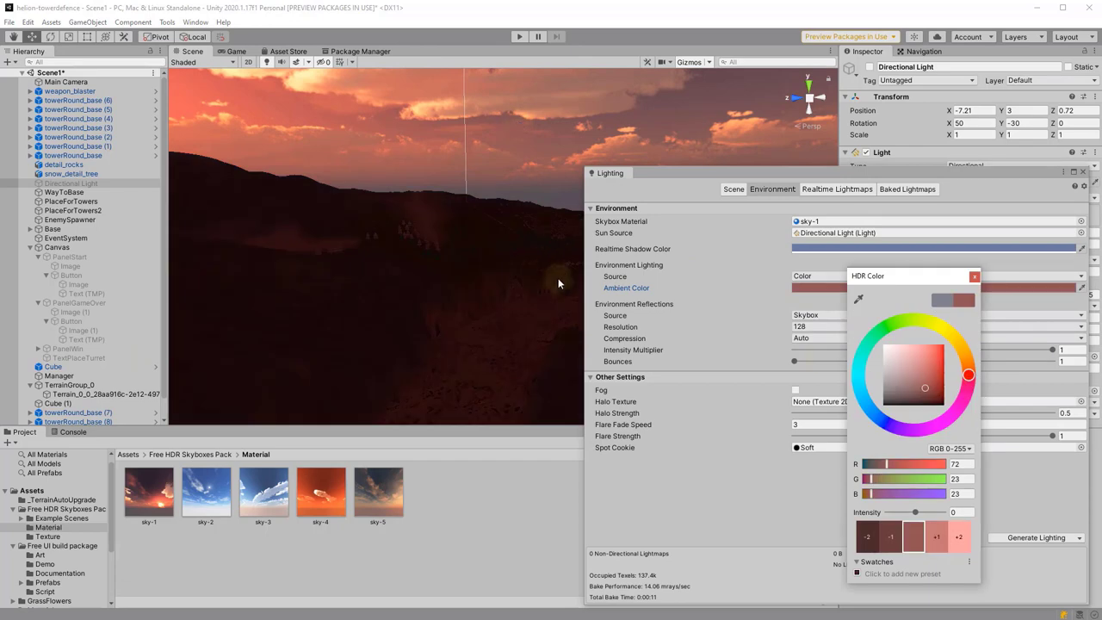
click(984, 276)
click(818, 285)
right_drag(431, 349, 439, 387)
drag(909, 178, 890, 164)
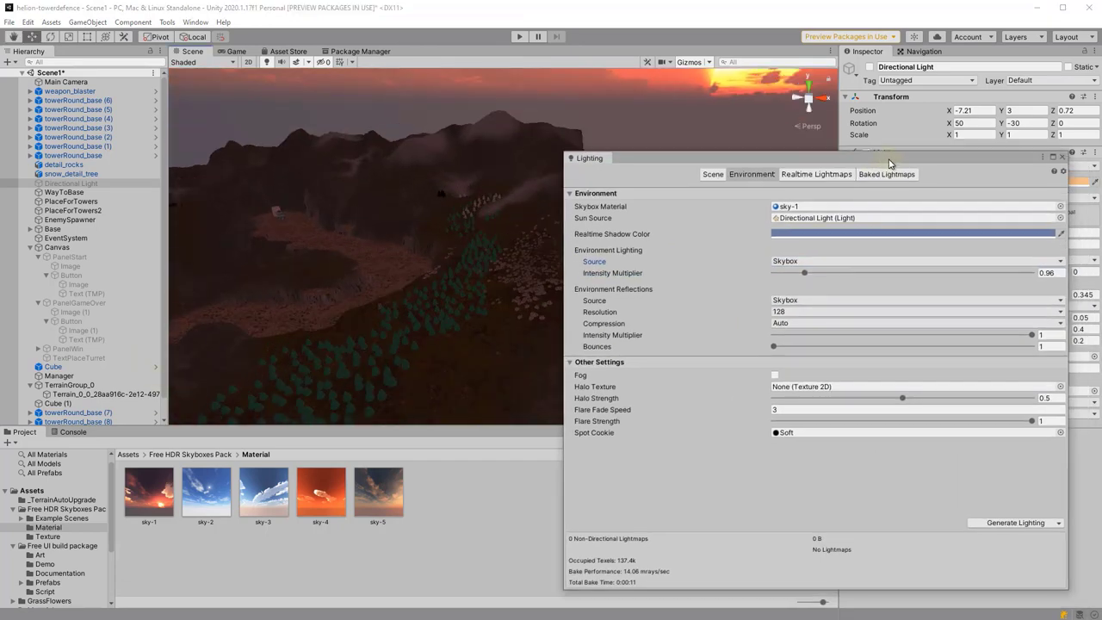
drag(804, 273, 820, 275)
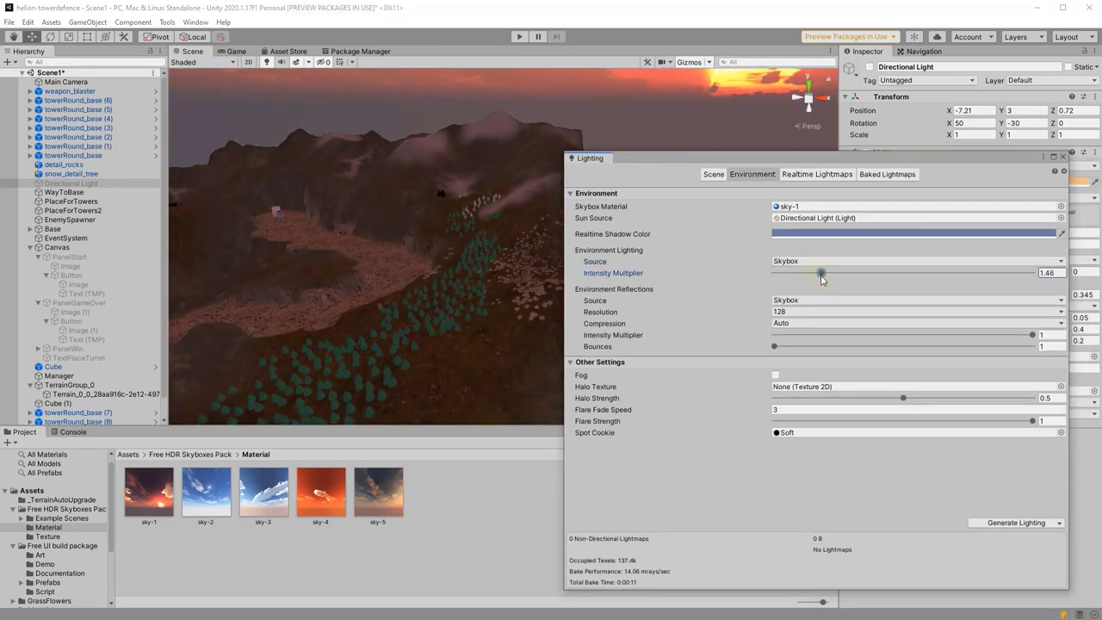
click(1062, 158)
Set the directional light's indirect multiplier and intensity to 0.
mouse_move(879, 244)
mouse_down()
mouse_move(862, 255)
mouse_move(878, 250)
mouse_move(827, 233)
mouse_up()
right_drag(445, 330, 585, 344)
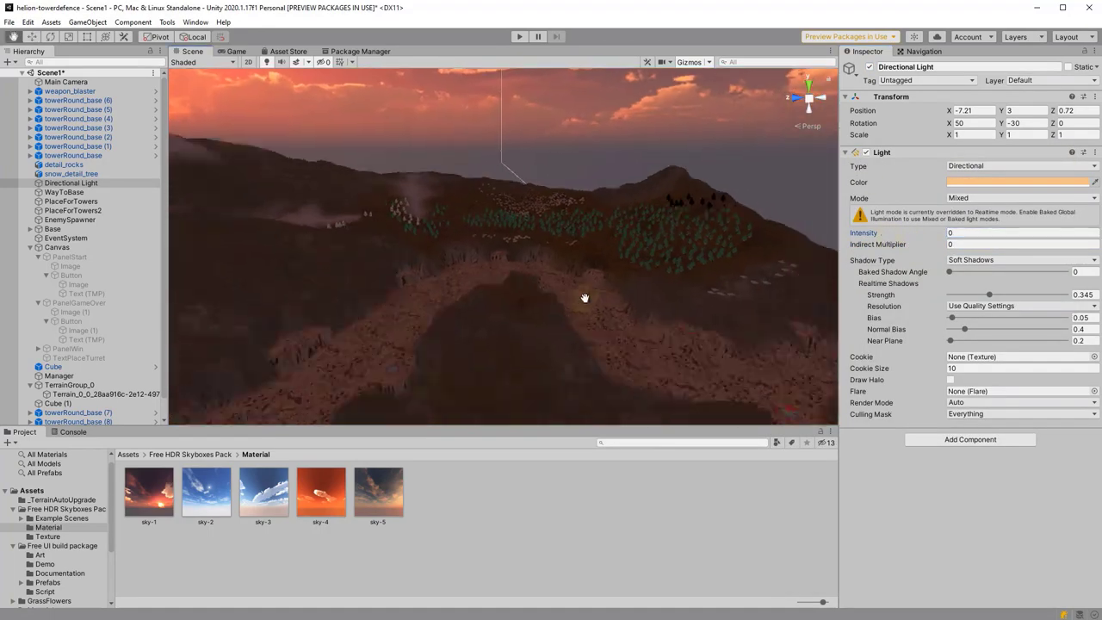
drag(990, 294, 997, 299)
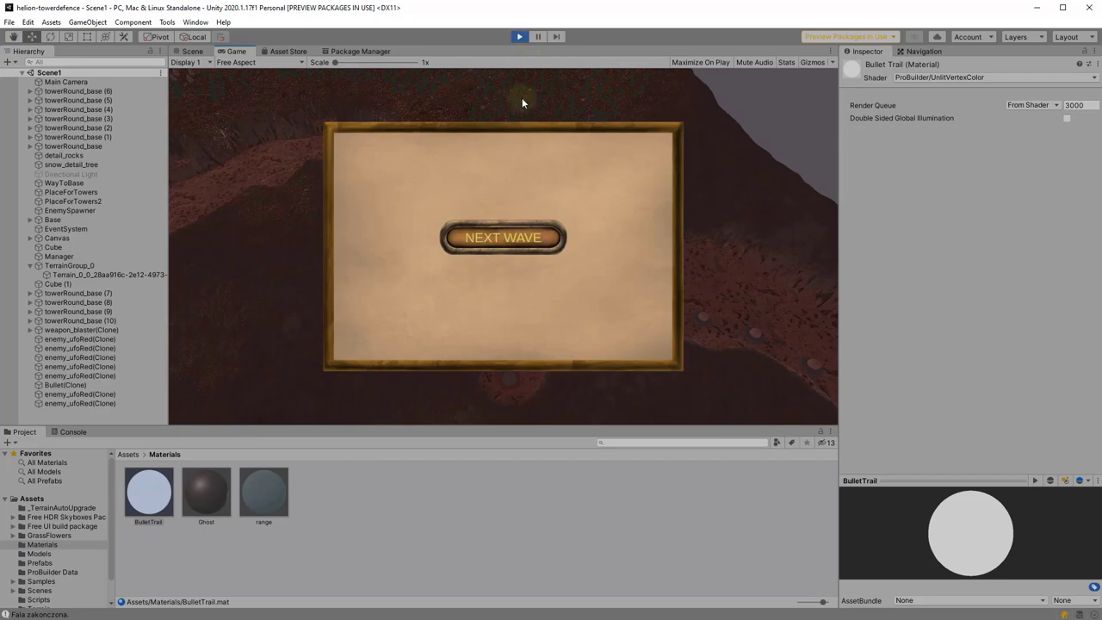
Stop the playtest and review the Bullet prefab's Trail Renderer settings in Assets/Prefabs.
click(519, 37)
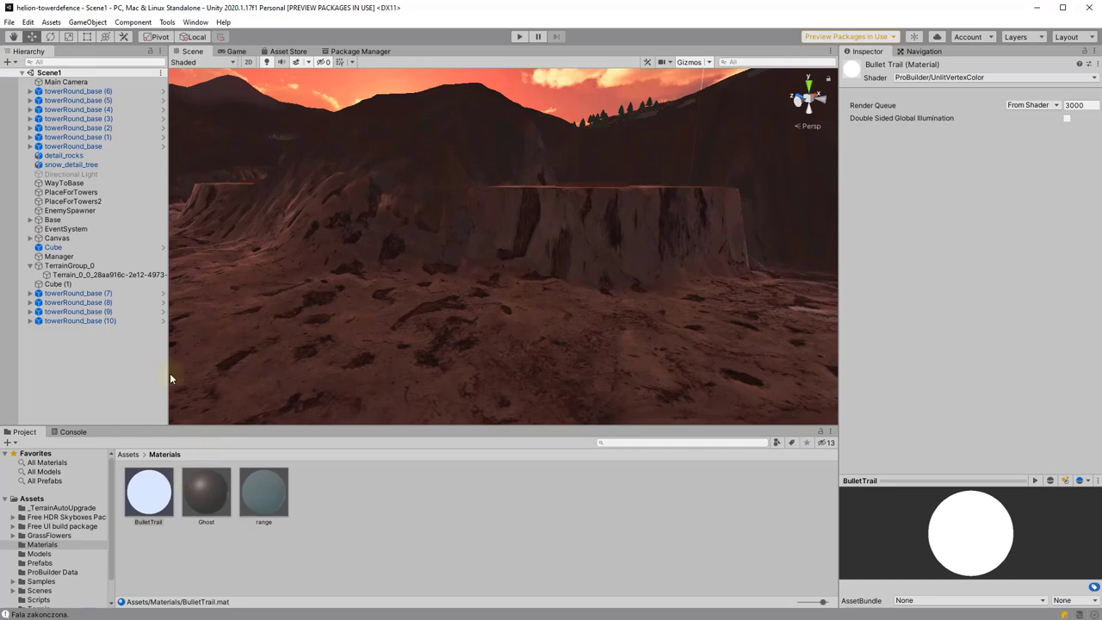
click(40, 564)
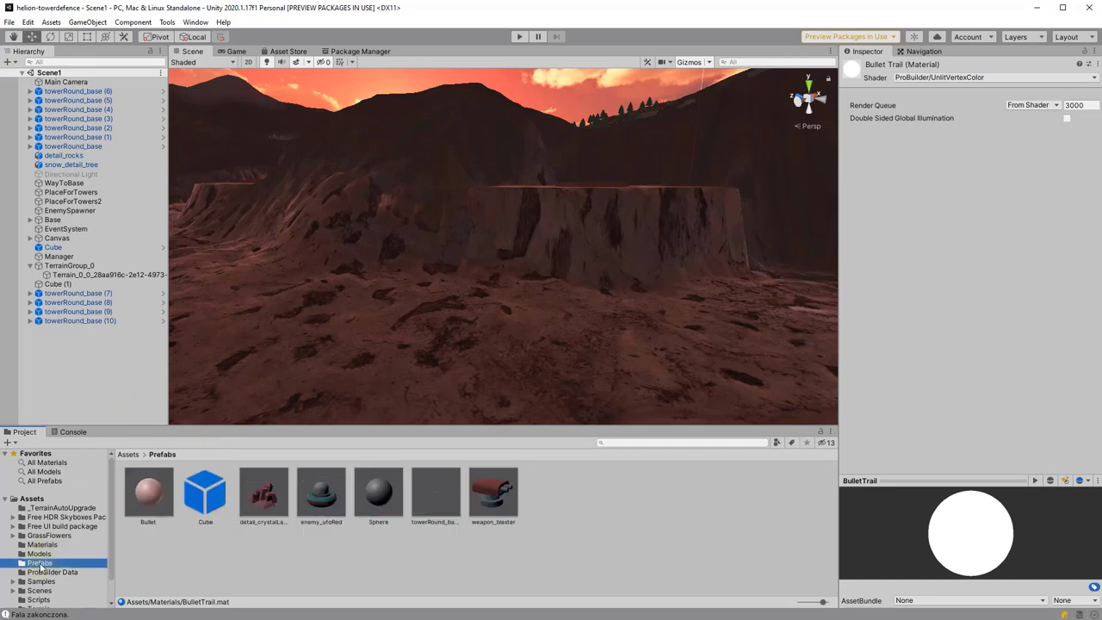
click(164, 504)
scroll(975, 299, down, 5)
scroll(953, 253, down, 3)
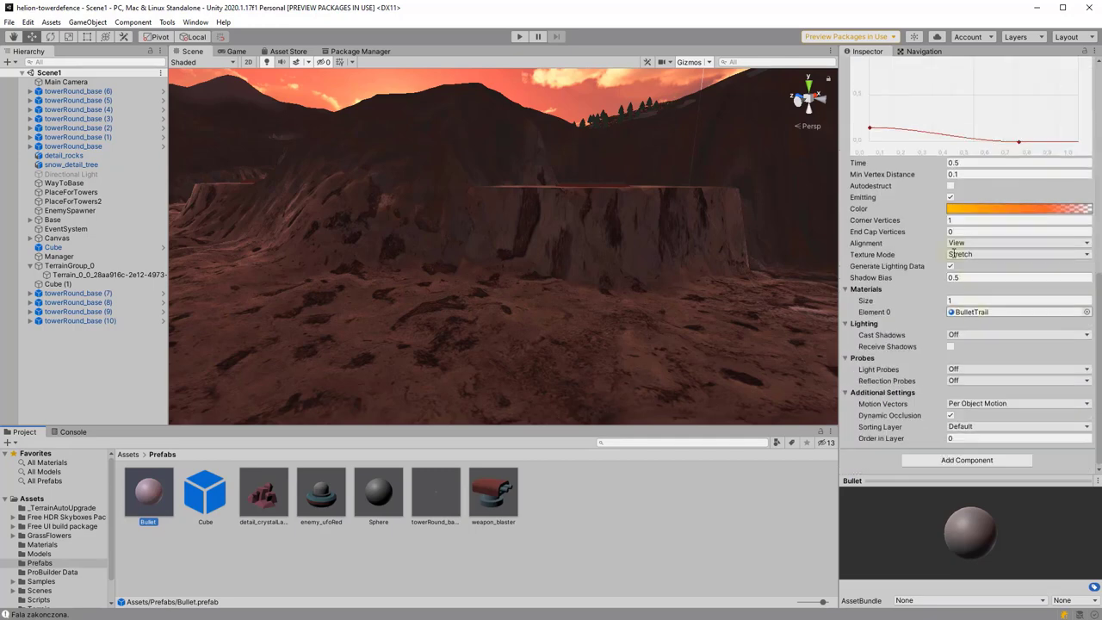
scroll(930, 192, up, 3)
scroll(891, 226, up, 3)
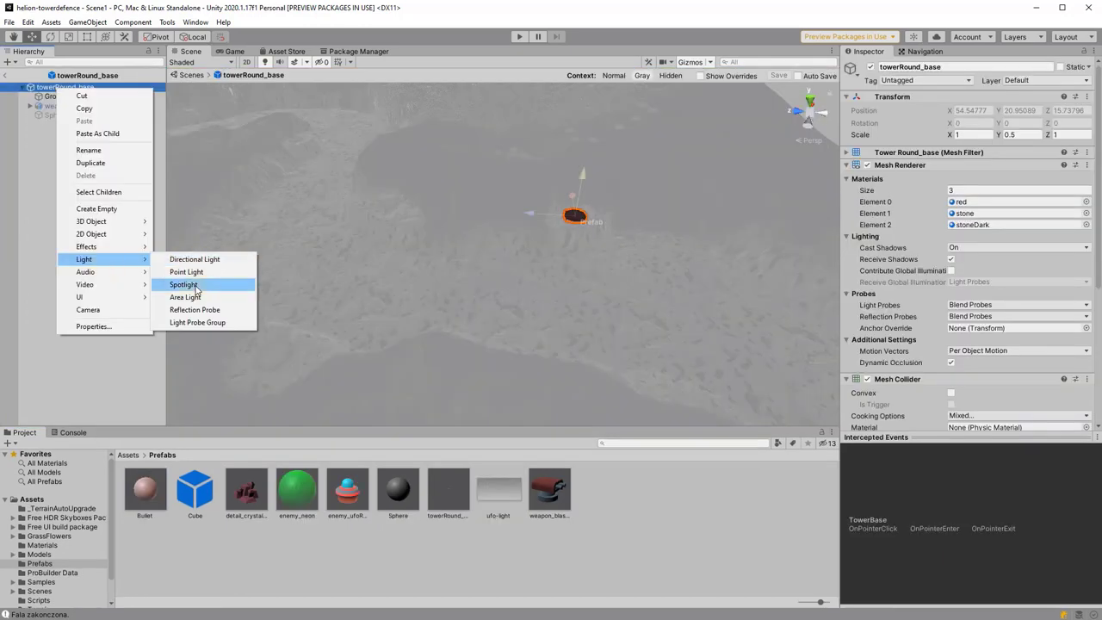
Add a Spot Light to the tower base, rotated X 90, raised, cone widened to about 54°.
click(198, 287)
click(973, 123)
text(90)
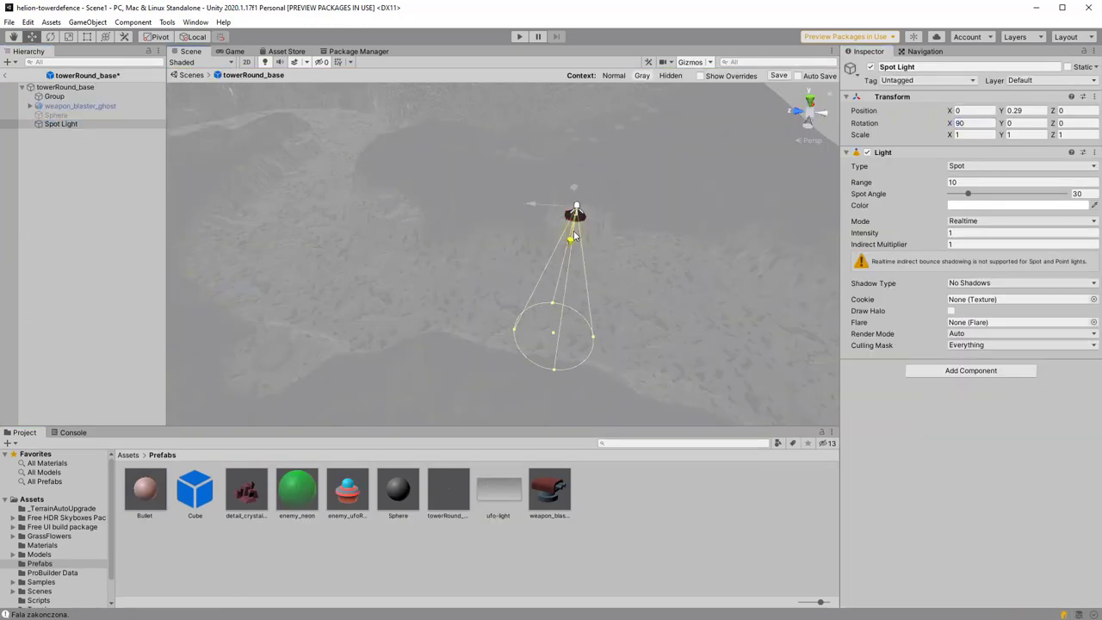
drag(568, 249, 570, 216)
key(f)
drag(559, 381, 626, 379)
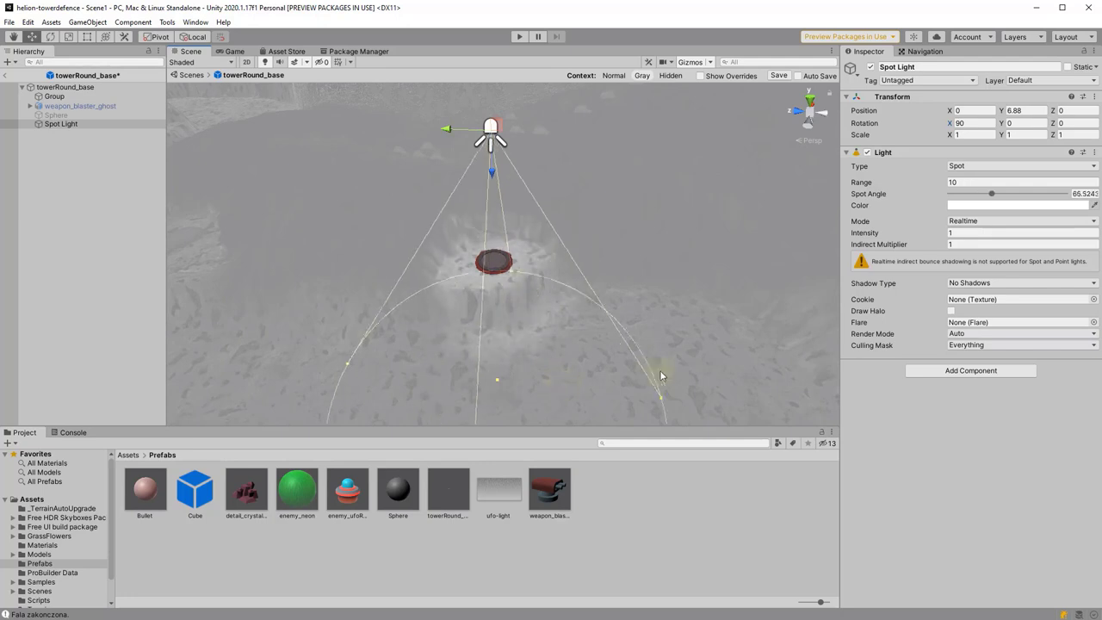
Raise the light's intensity, make it light cyan, and give it hard shadows at about half strength.
drag(904, 237, 920, 246)
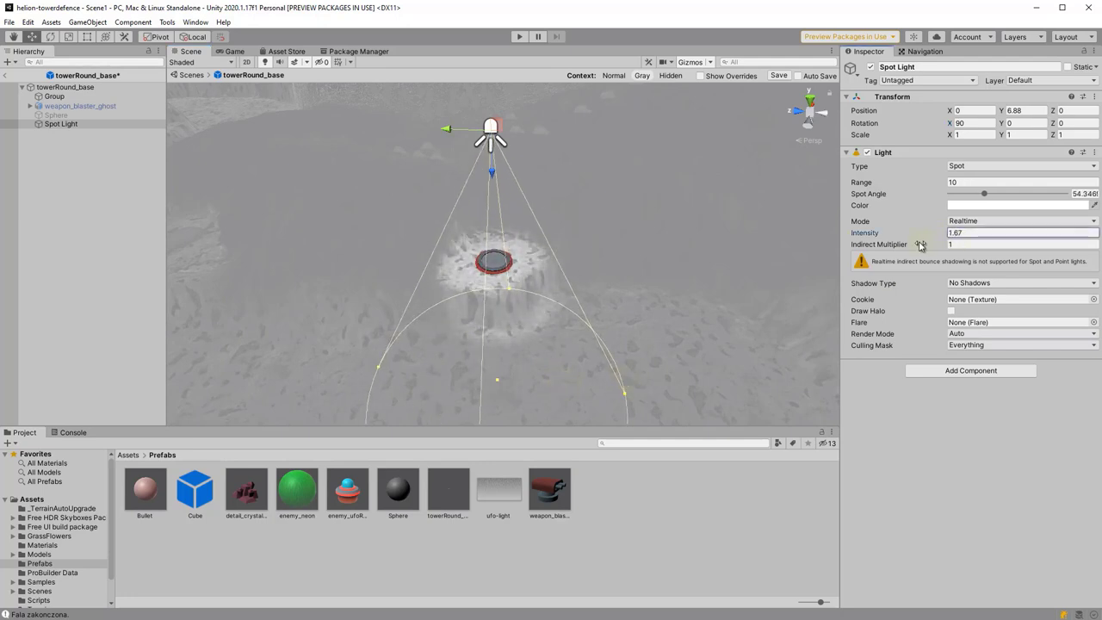
click(972, 210)
click(977, 300)
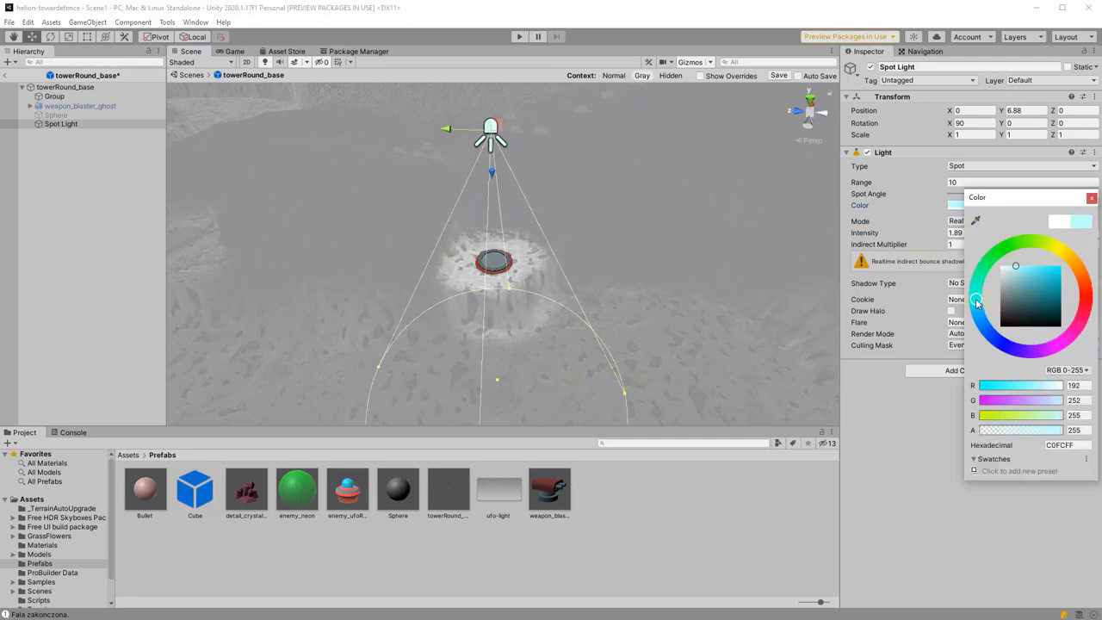
click(1091, 200)
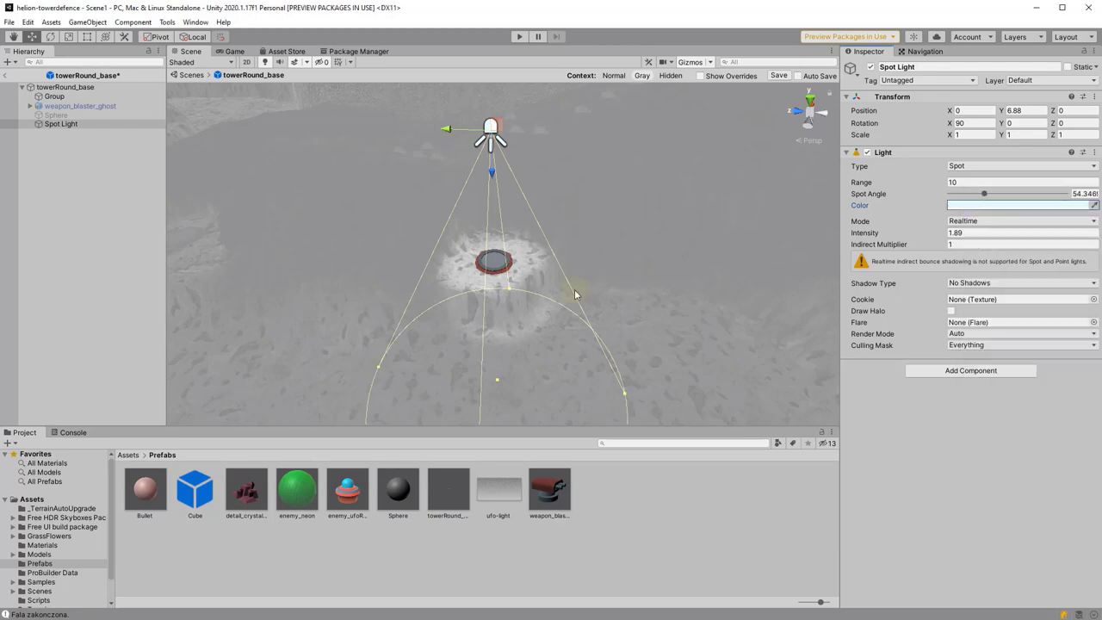
click(982, 284)
click(981, 302)
click(1010, 307)
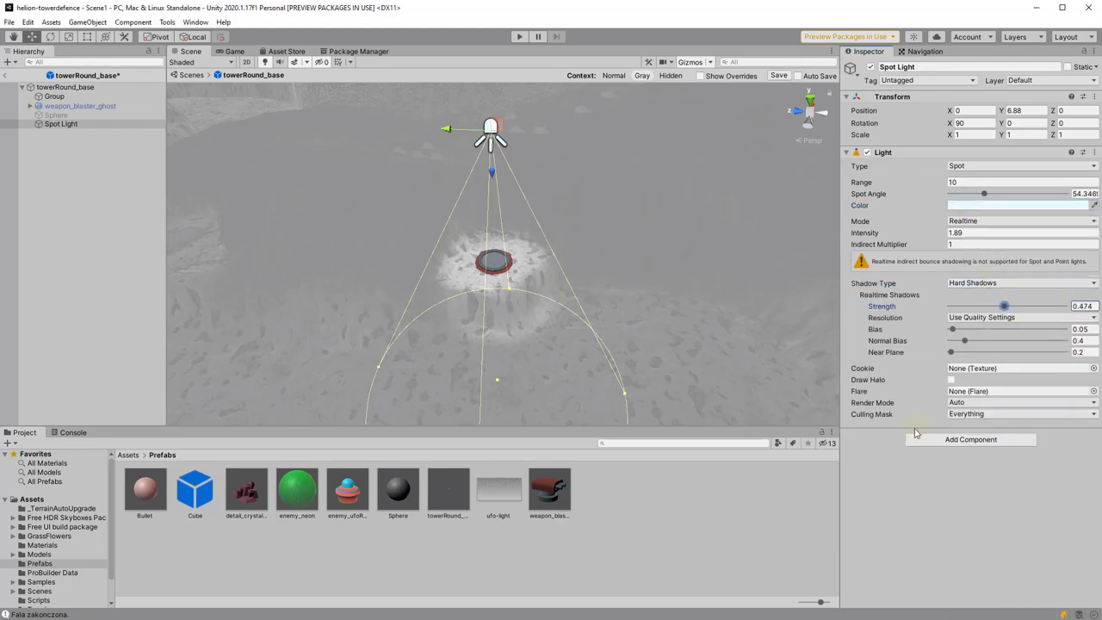
Exit prefab mode and save the tower base prefab changes.
click(6, 75)
click(522, 342)
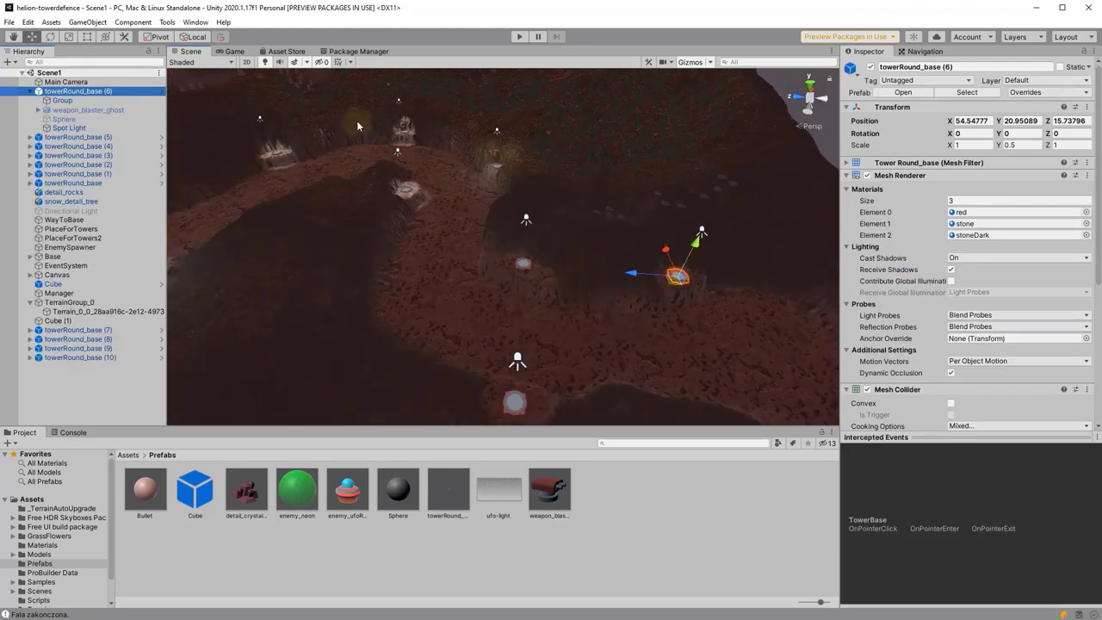
key(Right)
click(520, 36)
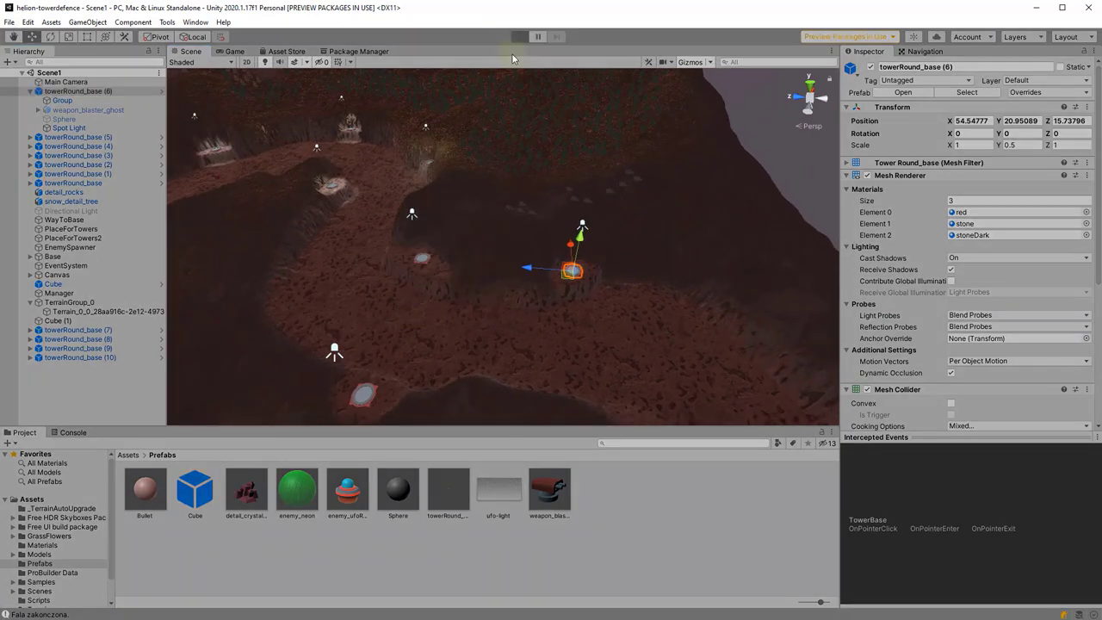
click(500, 238)
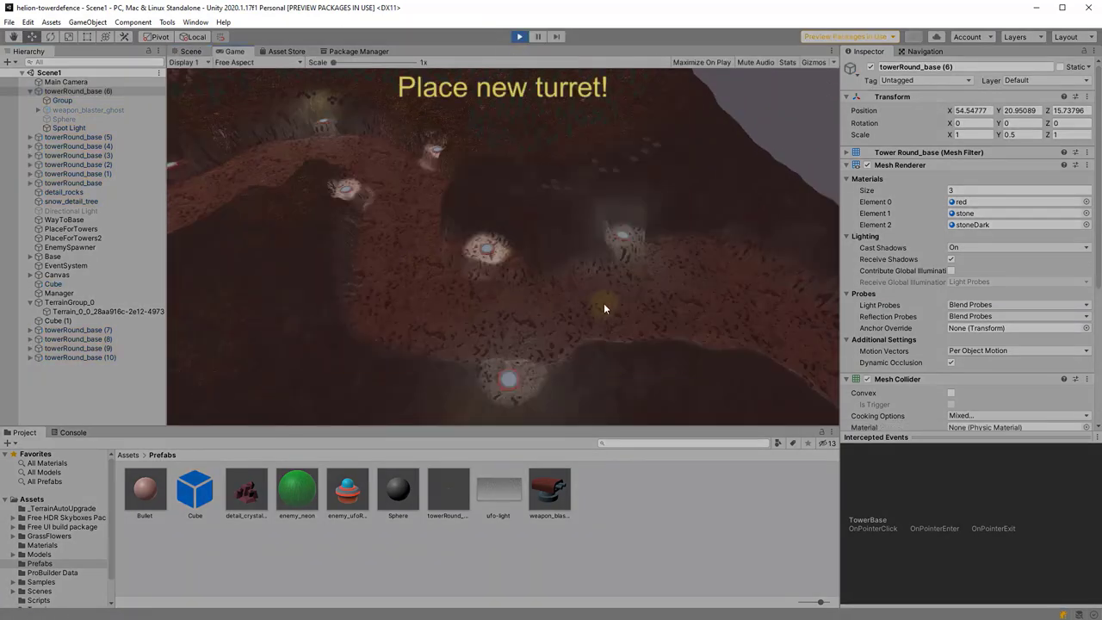
click(623, 238)
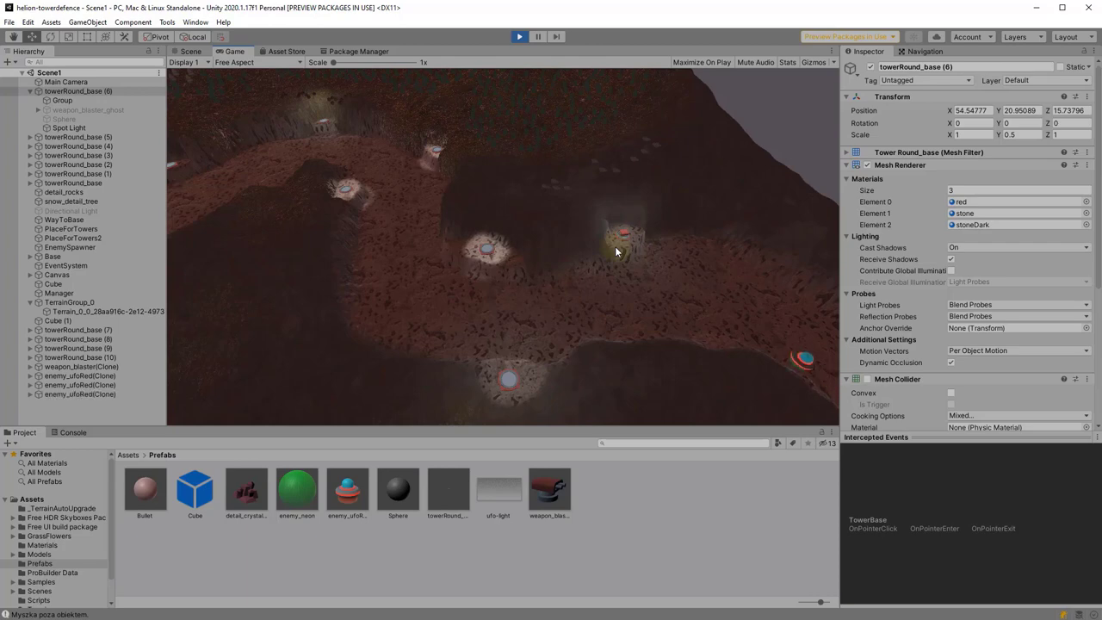
click(191, 51)
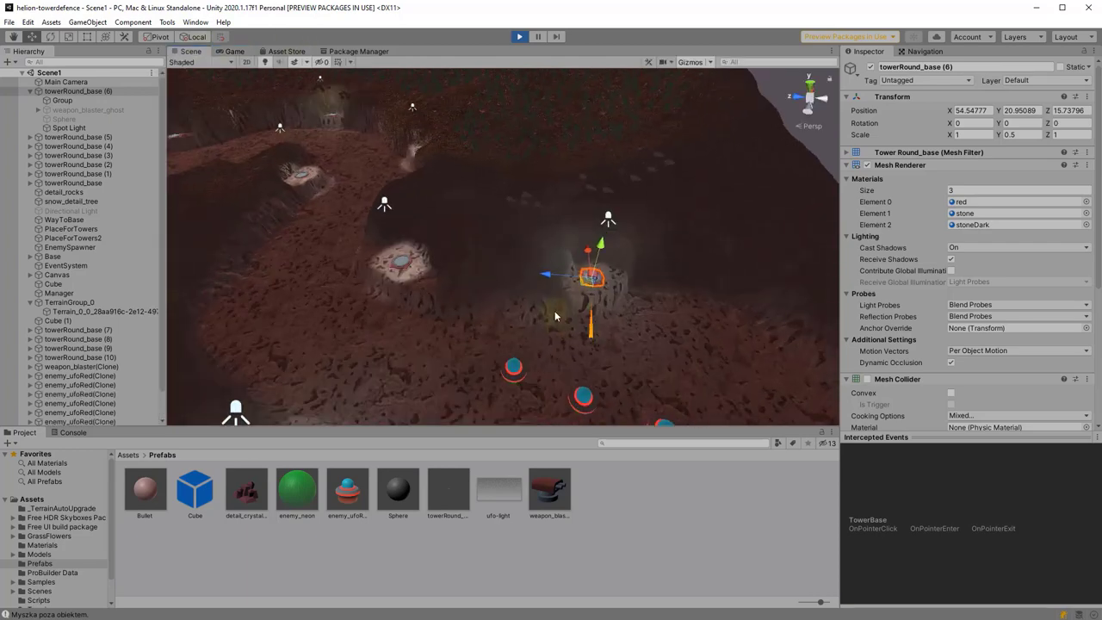
click(791, 110)
alt+drag(655, 336, 625, 308)
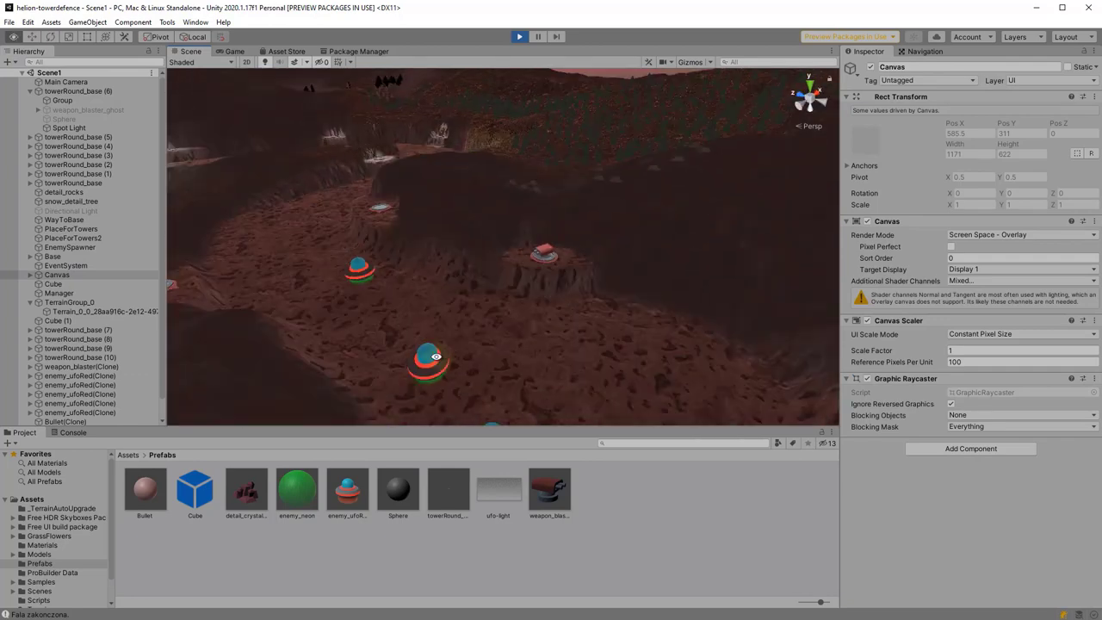
click(234, 50)
click(473, 249)
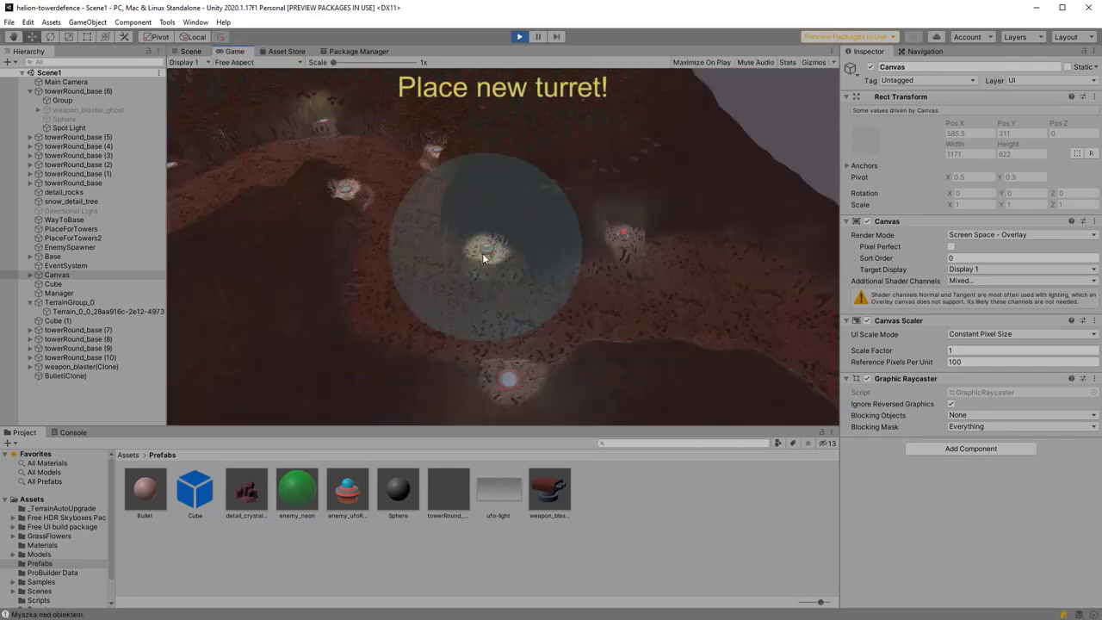
click(516, 381)
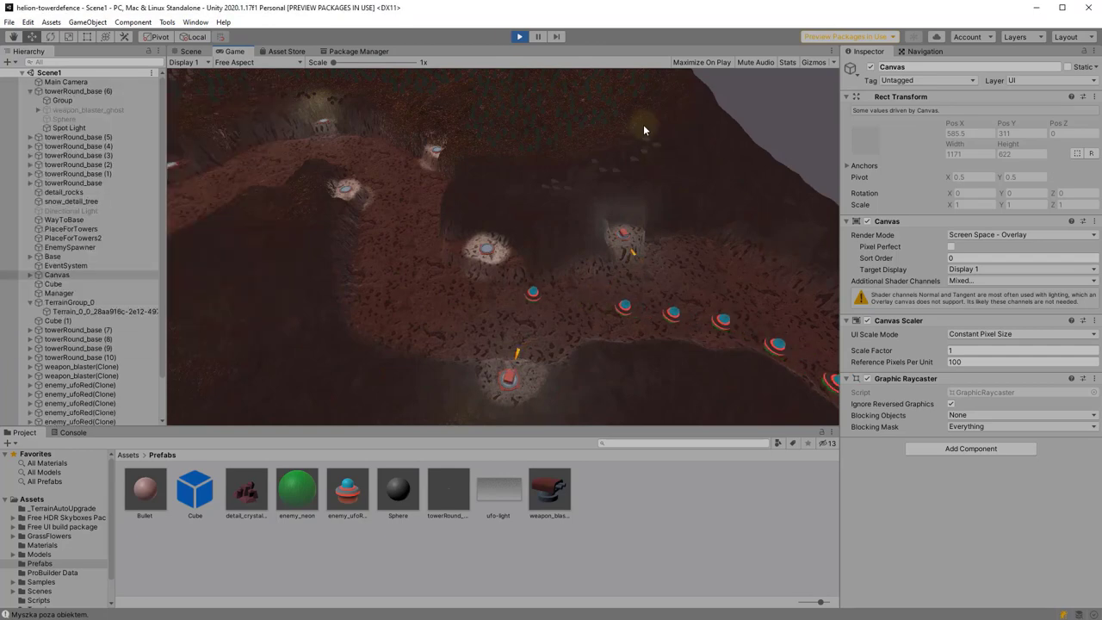
key(ctrl+p)
click(69, 128)
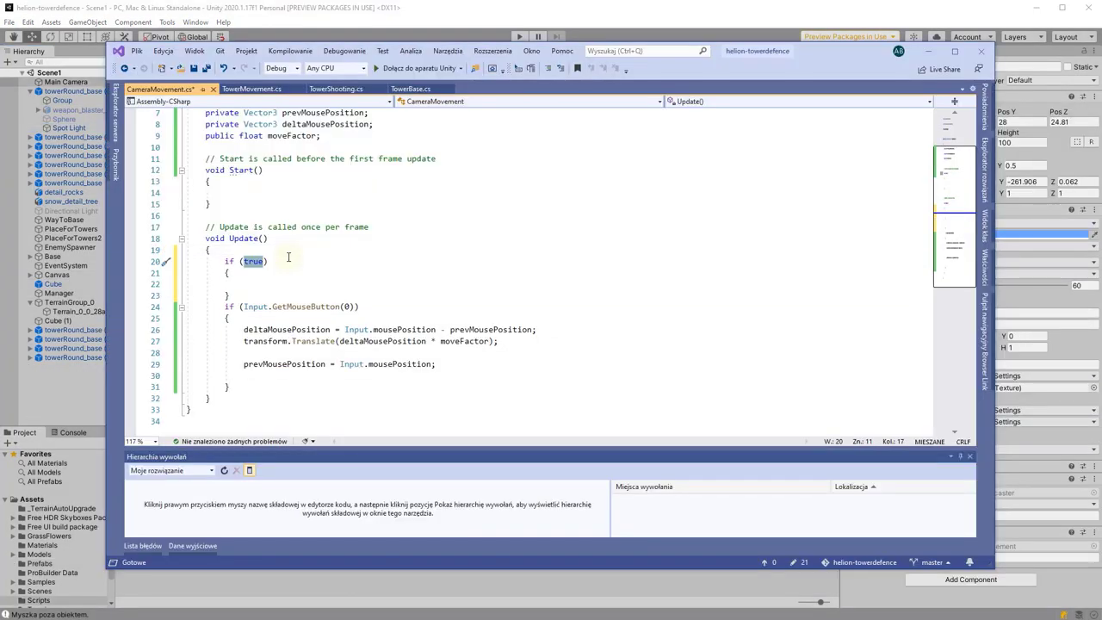
Change the if condition to Input.GetMouseButtonDown(0).
text(Input)
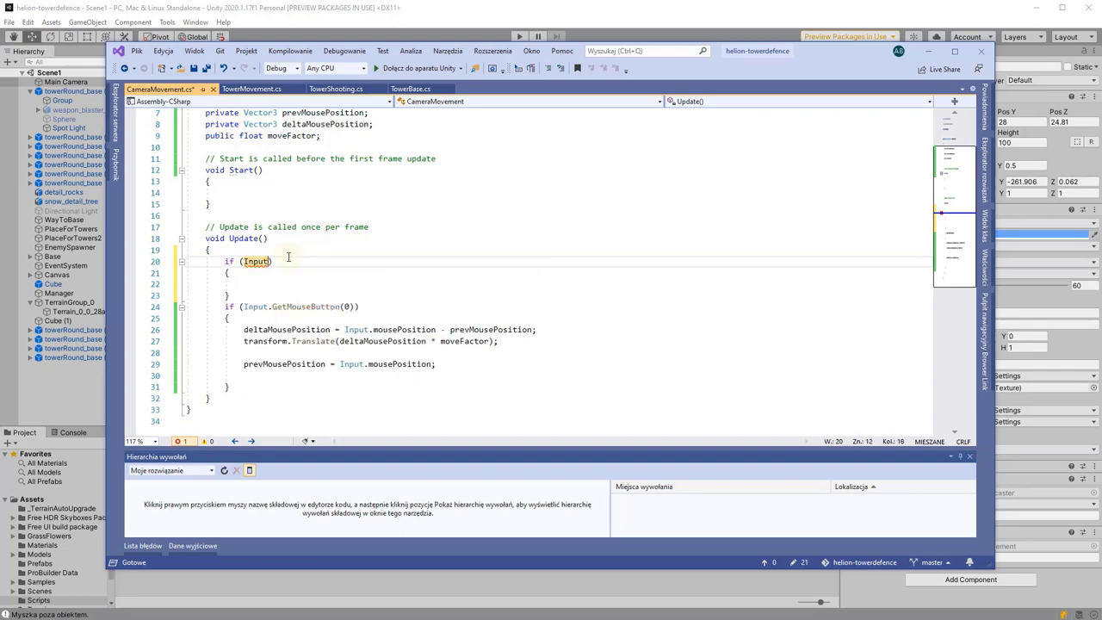
text(.GetMou)
key(Tab)
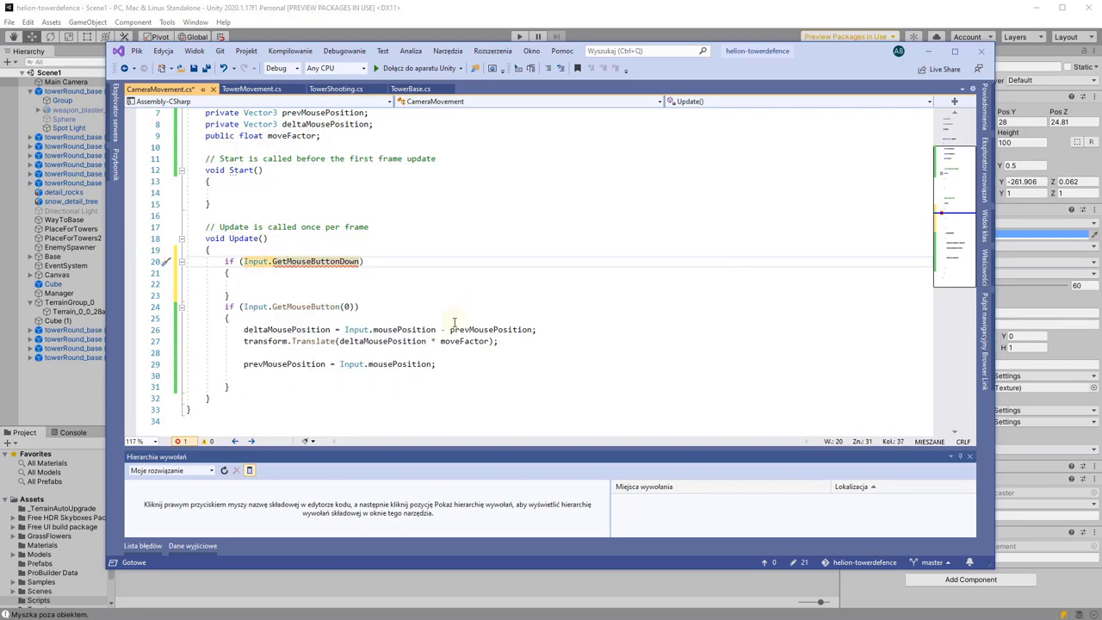
text((0))
Copy prevMousePosition = Input.mousePosition; into the new if block, then play the game in Unity.
key(Down)
key(Down)
key(Down)
key(End)
key(shift+Home)
key(ctrl+c)
key(Up)
key(Up)
key(Up)
key(ctrl+v)
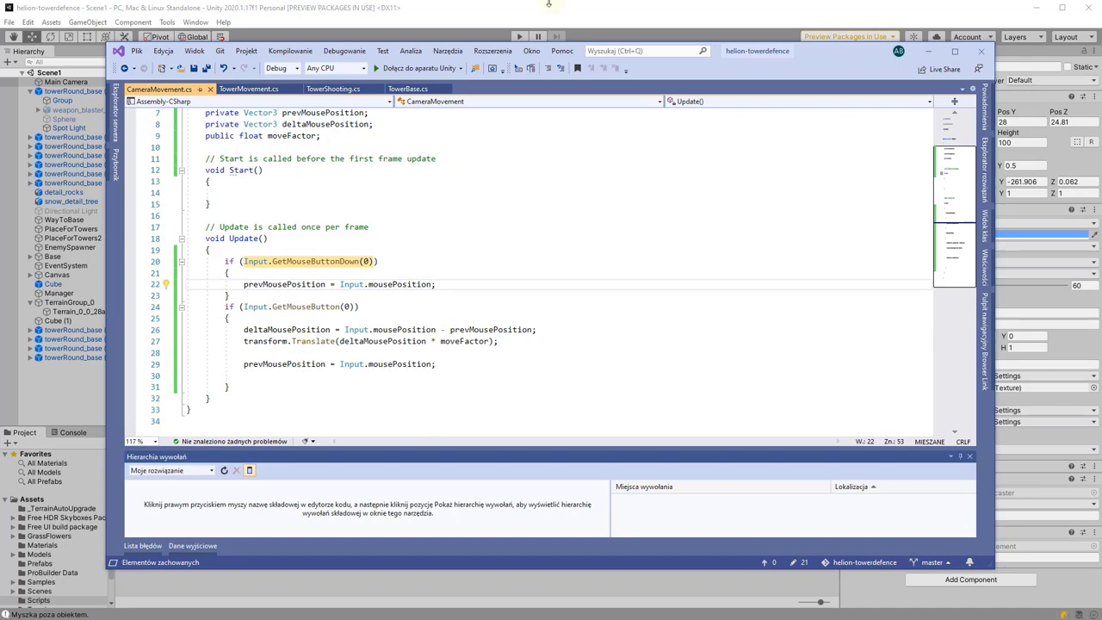
key(alt+Tab)
key(ctrl+p)
Start the game, drag-pan the camera back and forth across the tower bases, then stop.
click(498, 234)
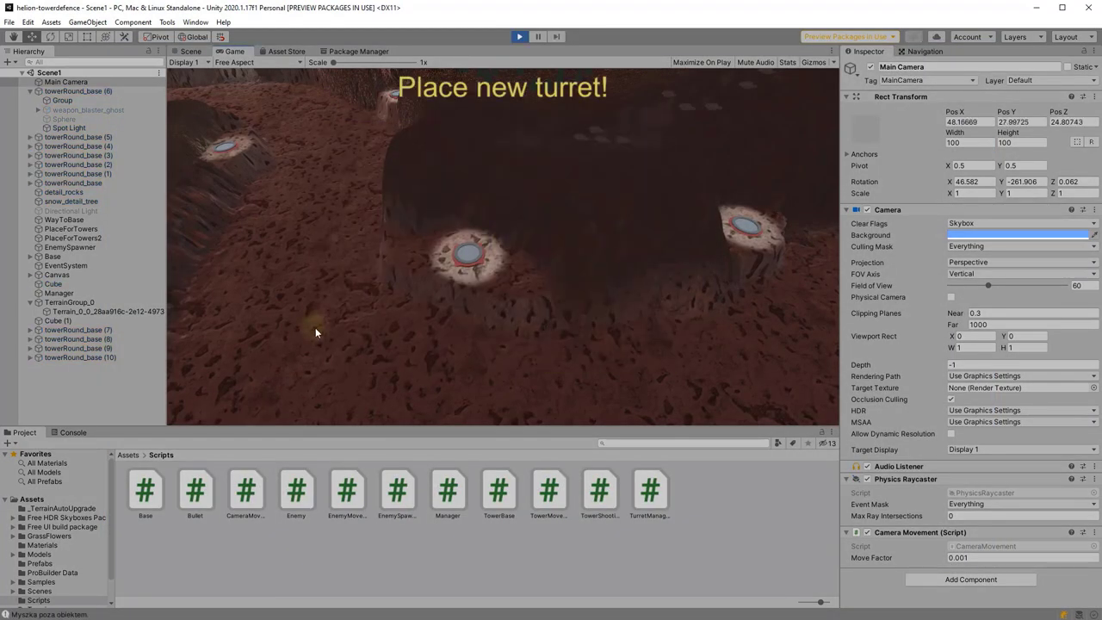
drag(315, 327, 723, 311)
mouse_move(707, 349)
mouse_down()
mouse_move(272, 337)
mouse_move(653, 374)
mouse_move(462, 385)
mouse_move(329, 324)
mouse_move(537, 338)
mouse_up()
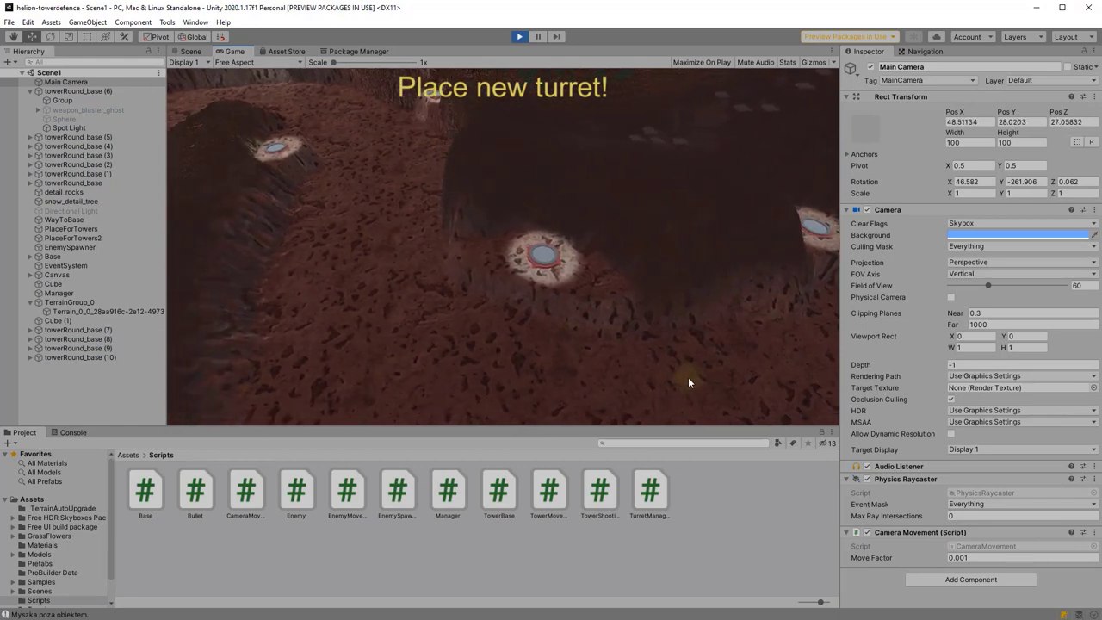
click(519, 36)
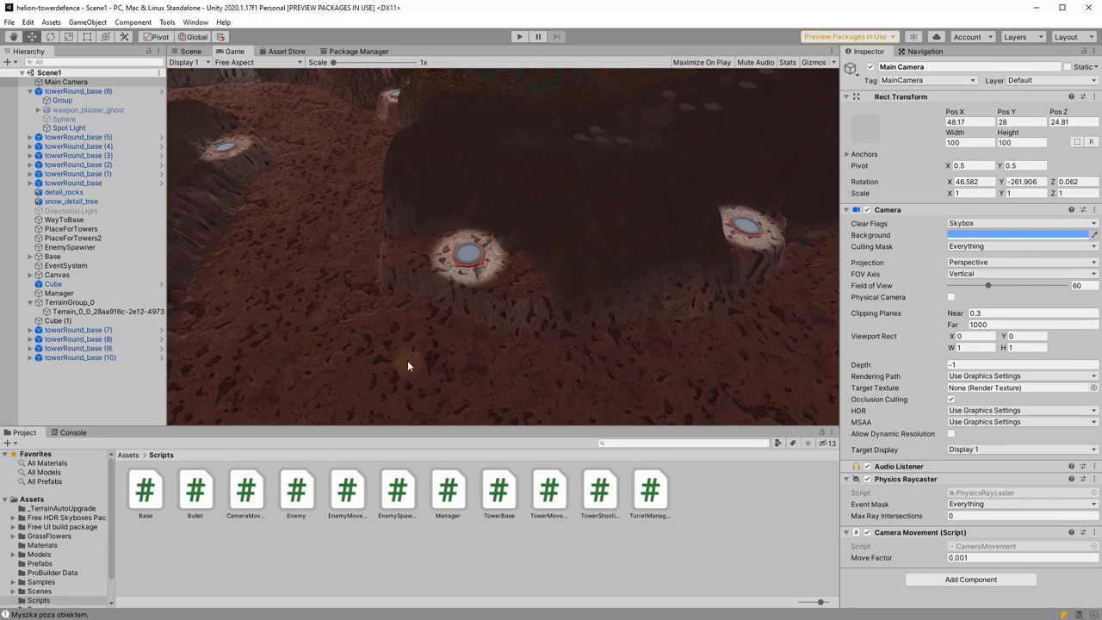
Replay, pan across the terrain, and inspect the main camera in the Scene view.
key(ctrl+p)
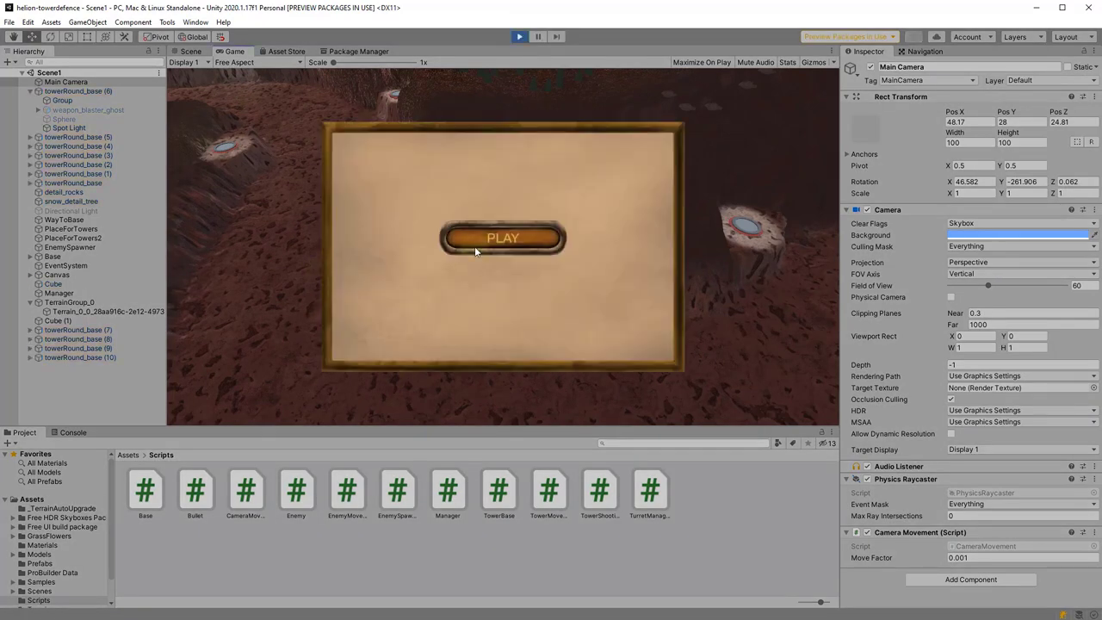
mouse_move(308, 185)
mouse_down()
mouse_move(308, 453)
mouse_move(293, 103)
mouse_up()
click(190, 51)
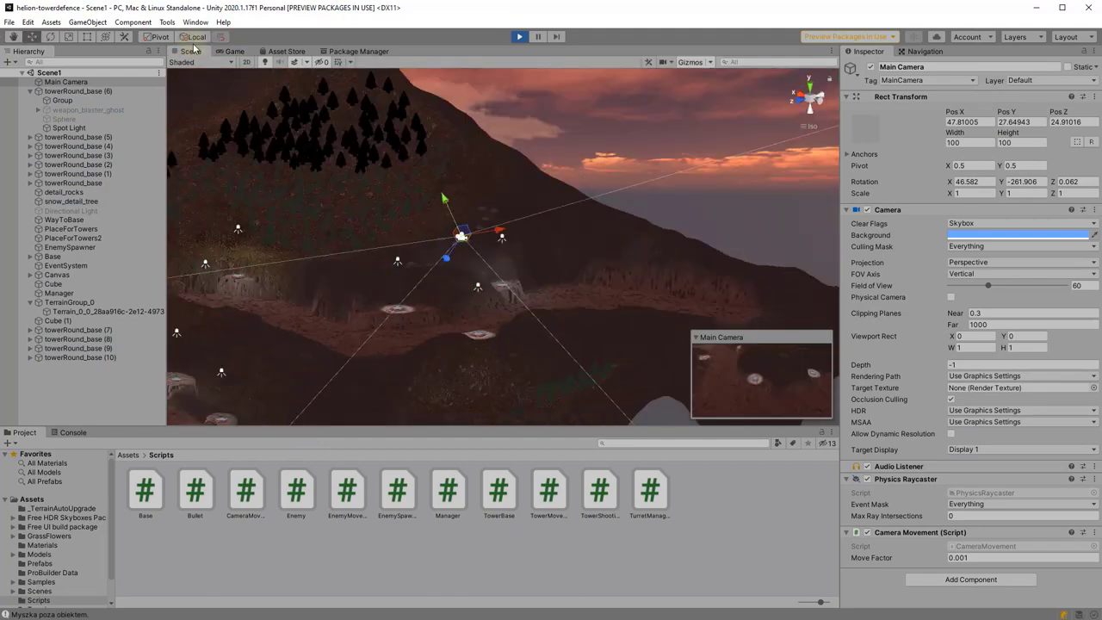
alt+drag(276, 189, 360, 353)
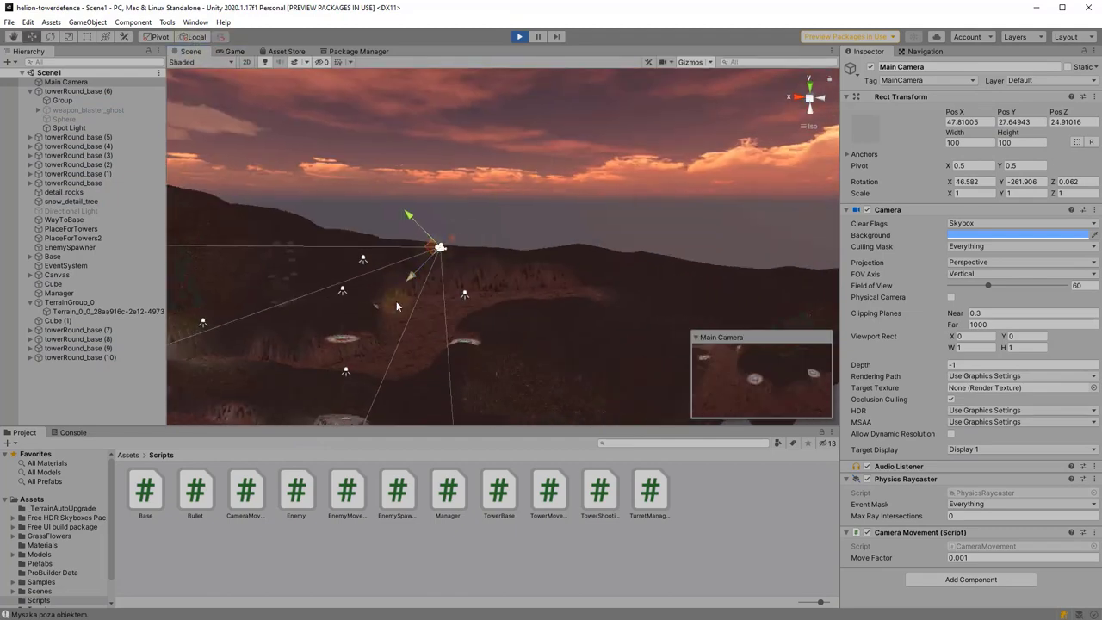
alt+drag(422, 328, 574, 263)
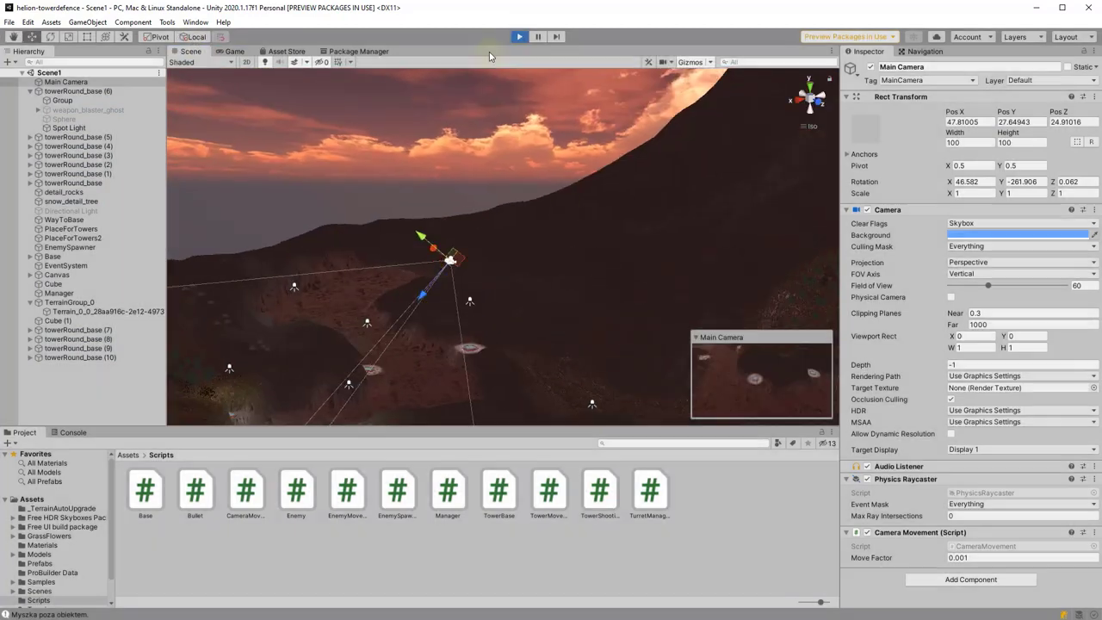
key(alt+Tab)
Add Space.World as the second argument to the Translate call after moveFactor on line 27.
click(491, 341)
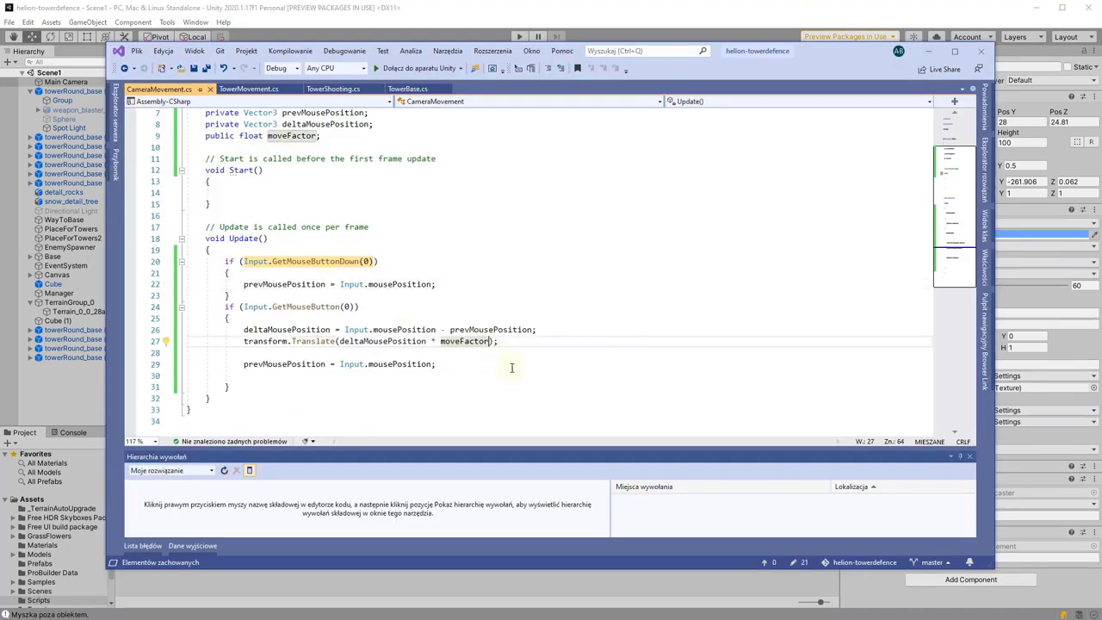
text(, )
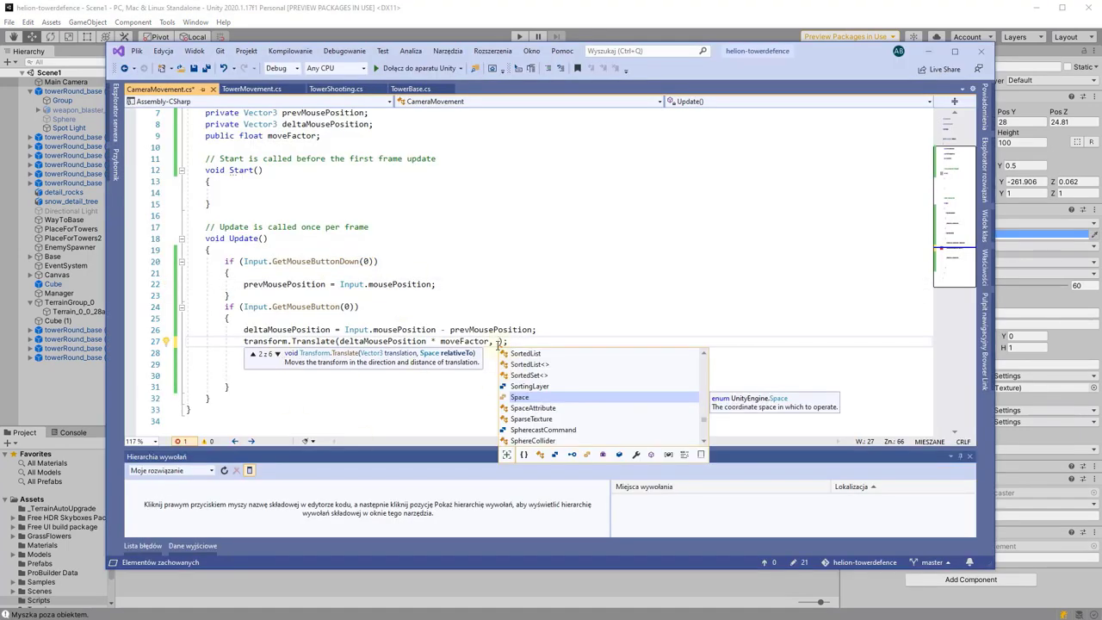
text(.)
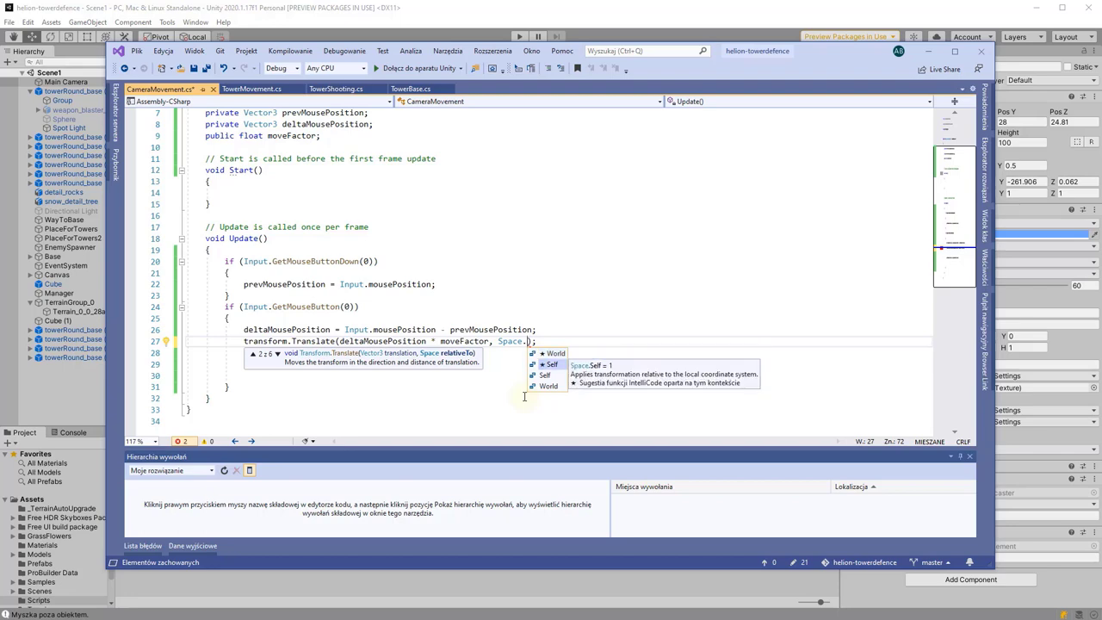
key(Up)
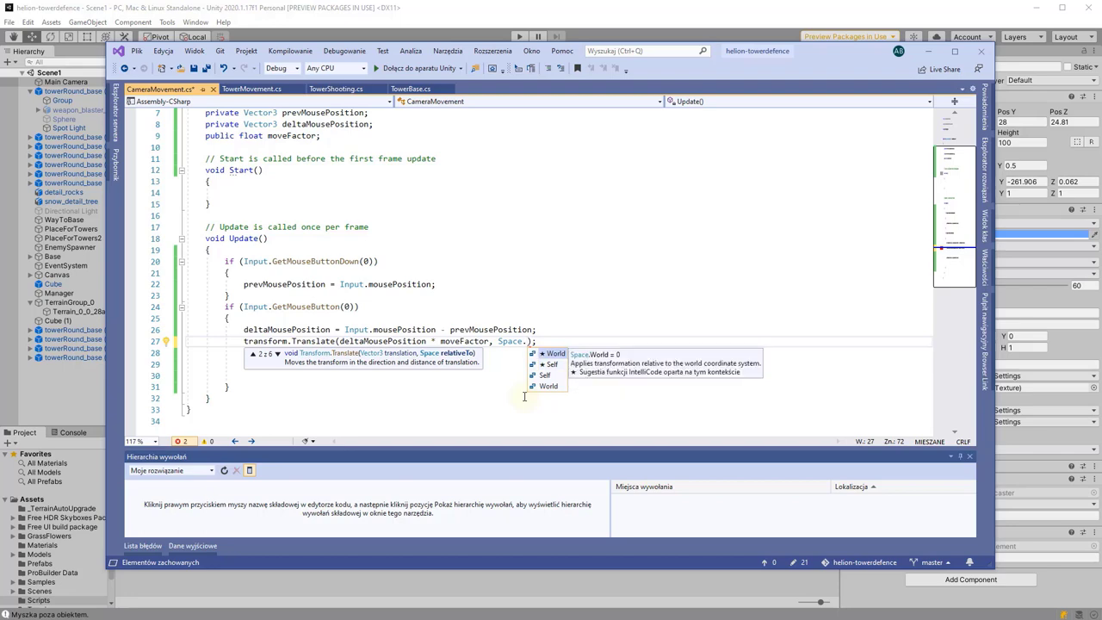
key(Tab)
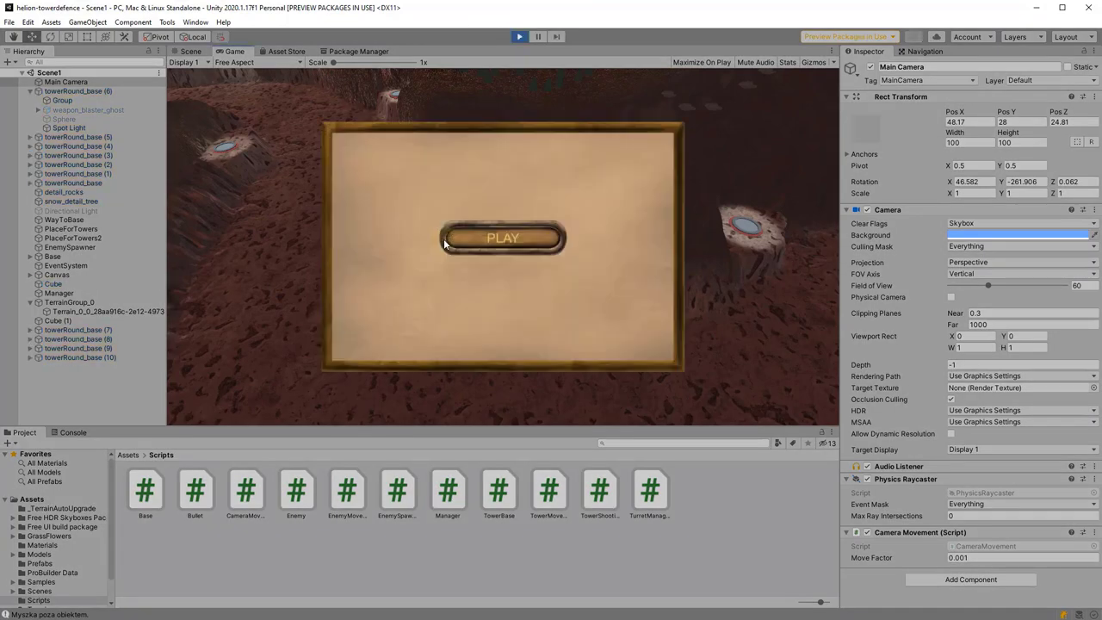
Start the game, play through the wave, launch the next wave and place a turret on a base.
click(191, 53)
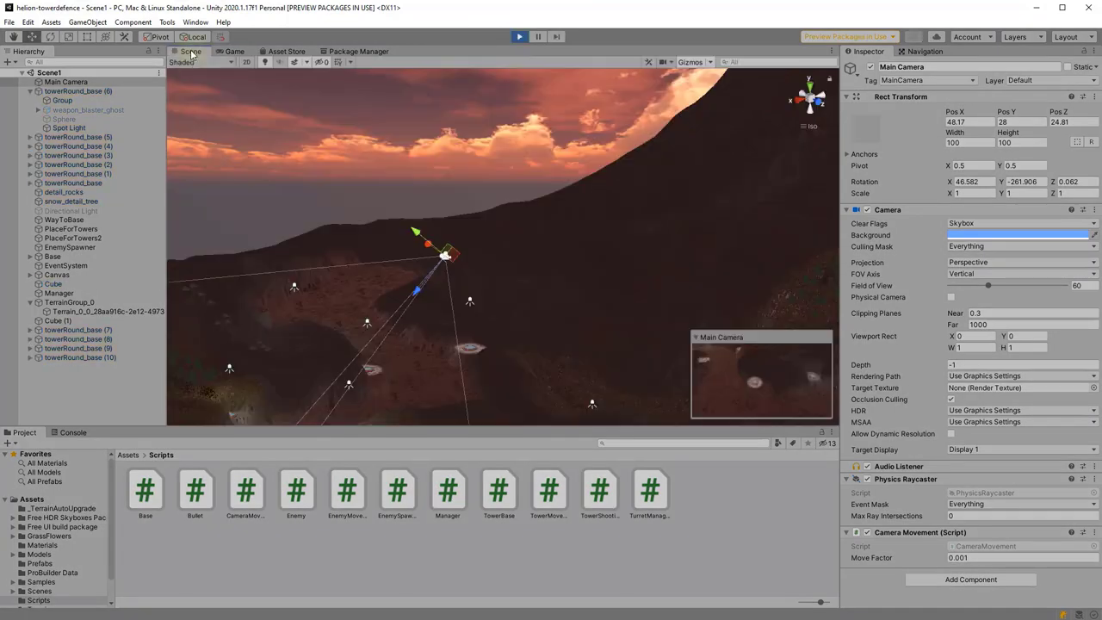
click(194, 37)
click(234, 50)
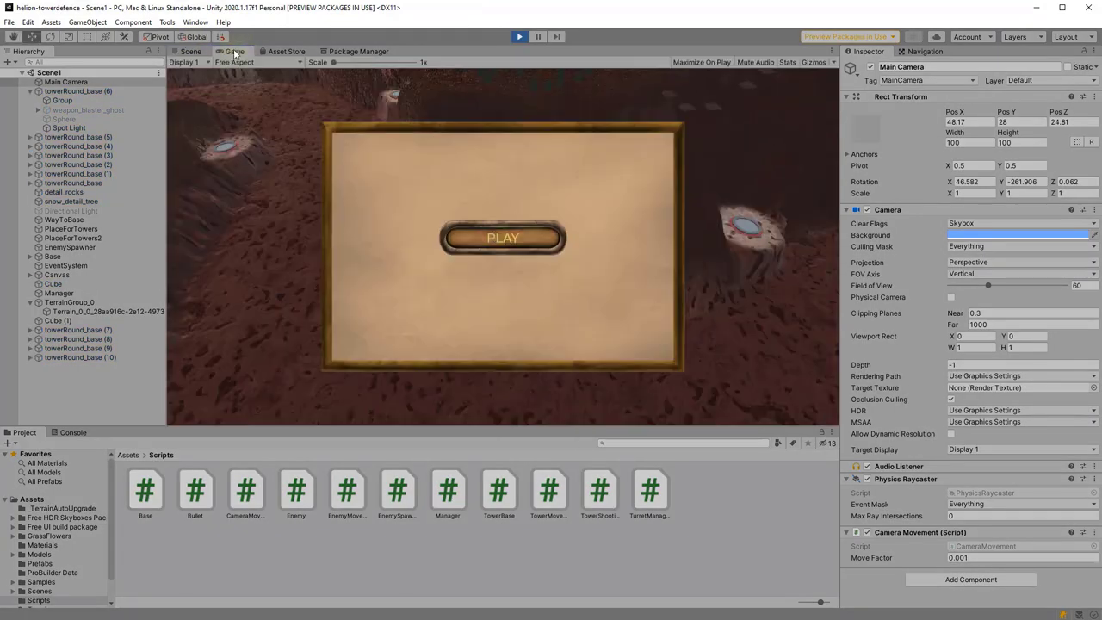
click(467, 239)
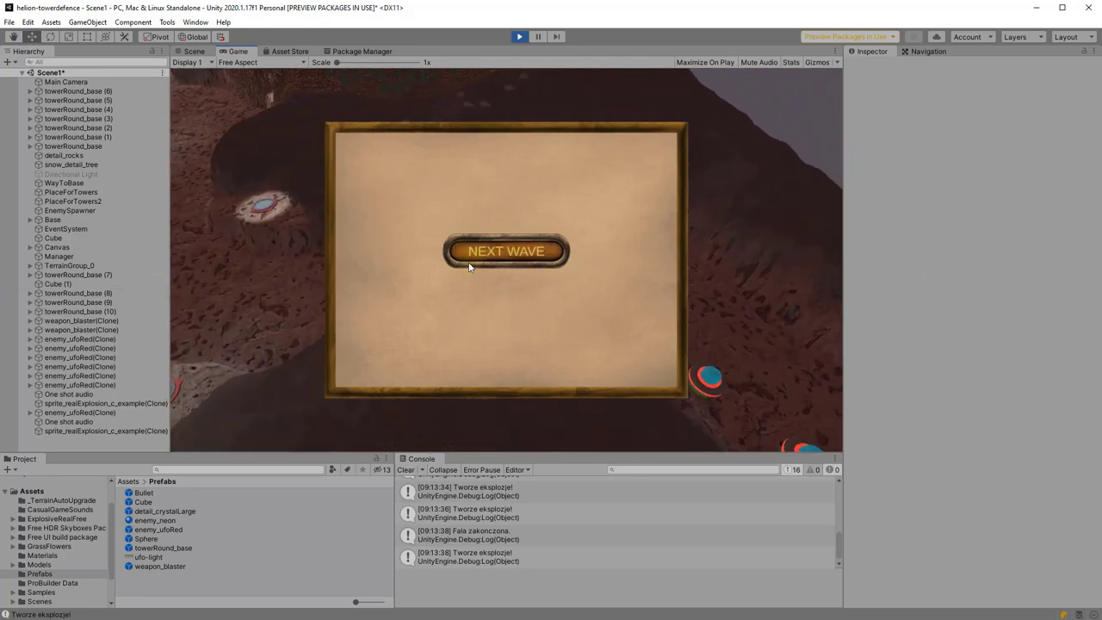
click(465, 256)
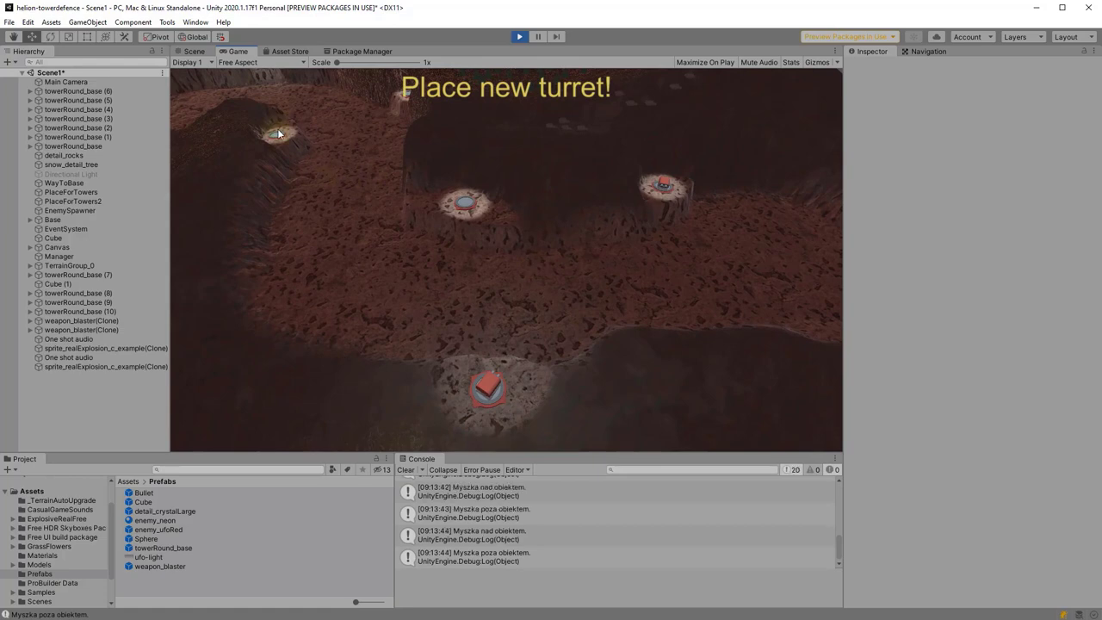
click(277, 135)
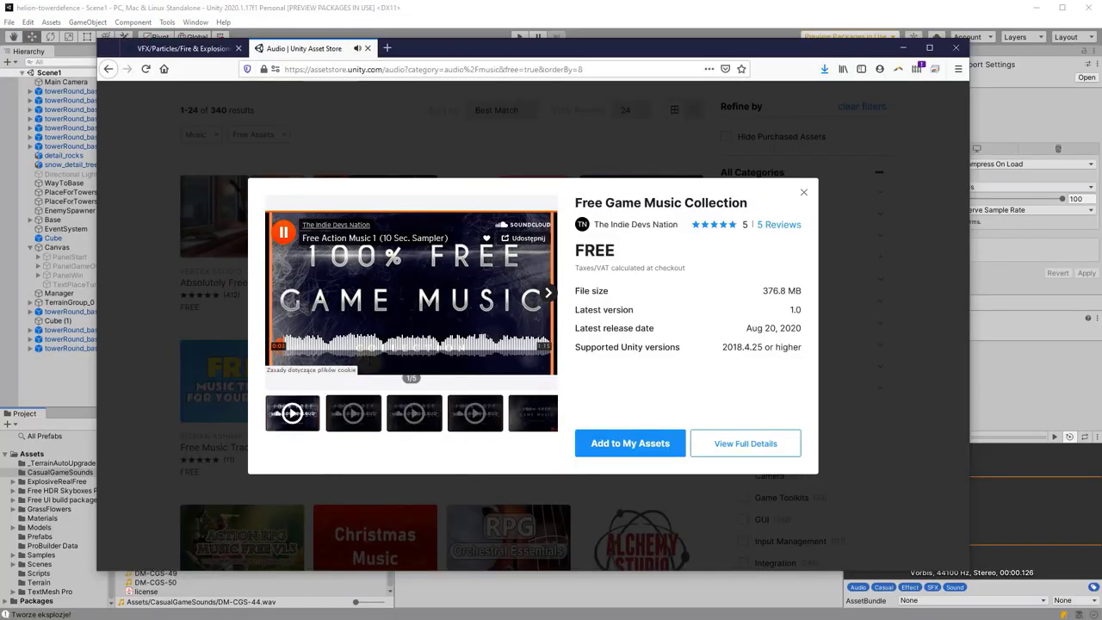
Preview the Adventure and Apocalyptic music samples, add the collection to My Assets, and open it in Unity.
click(353, 413)
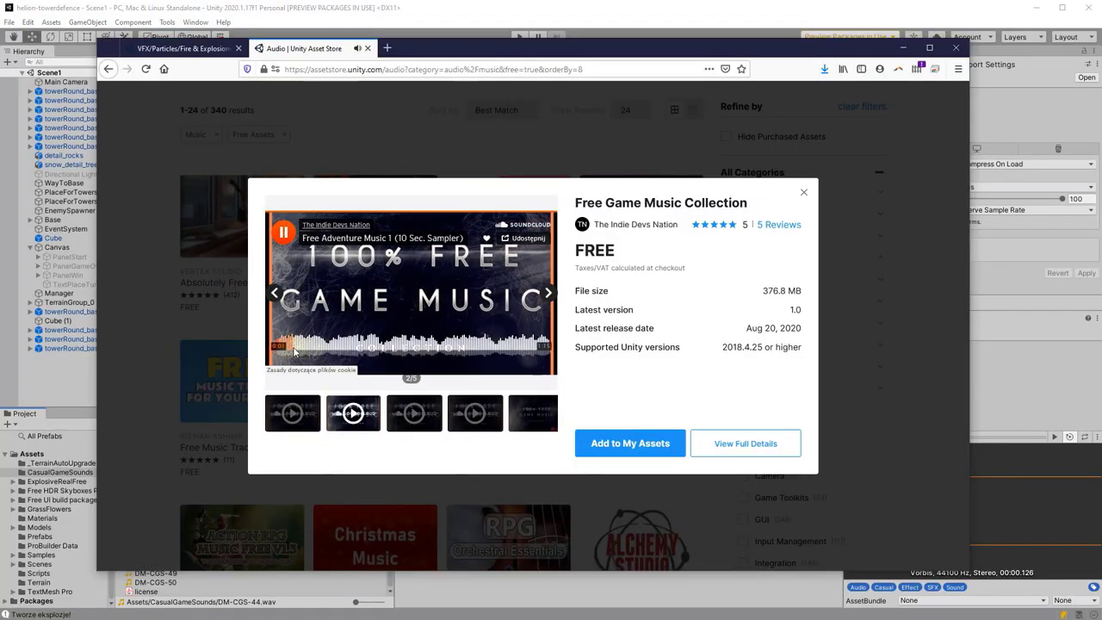
click(413, 414)
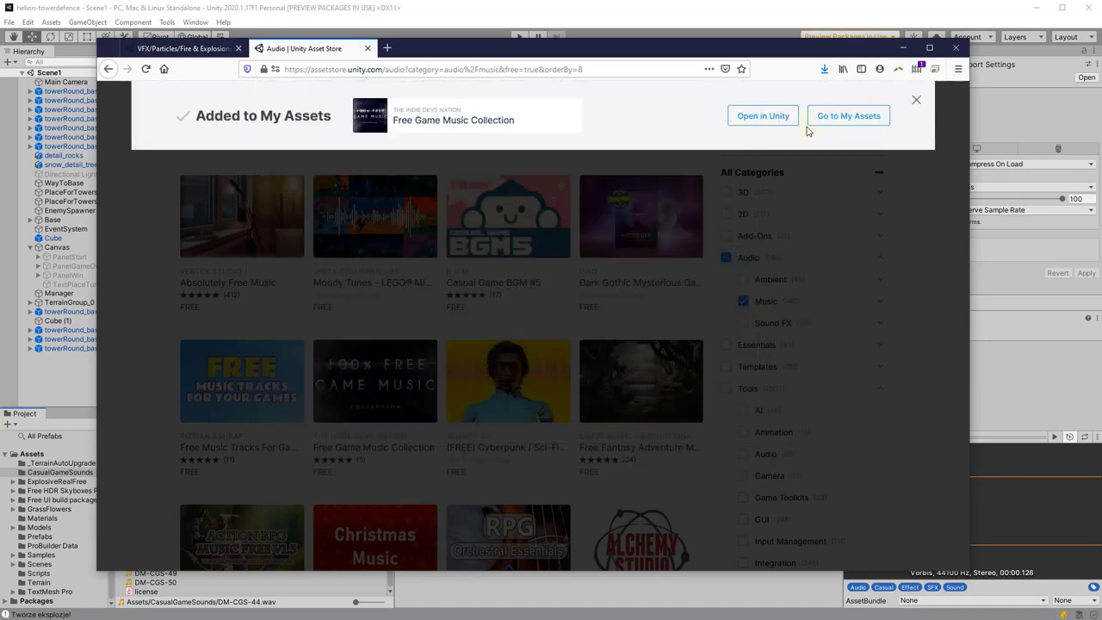
click(763, 113)
click(511, 209)
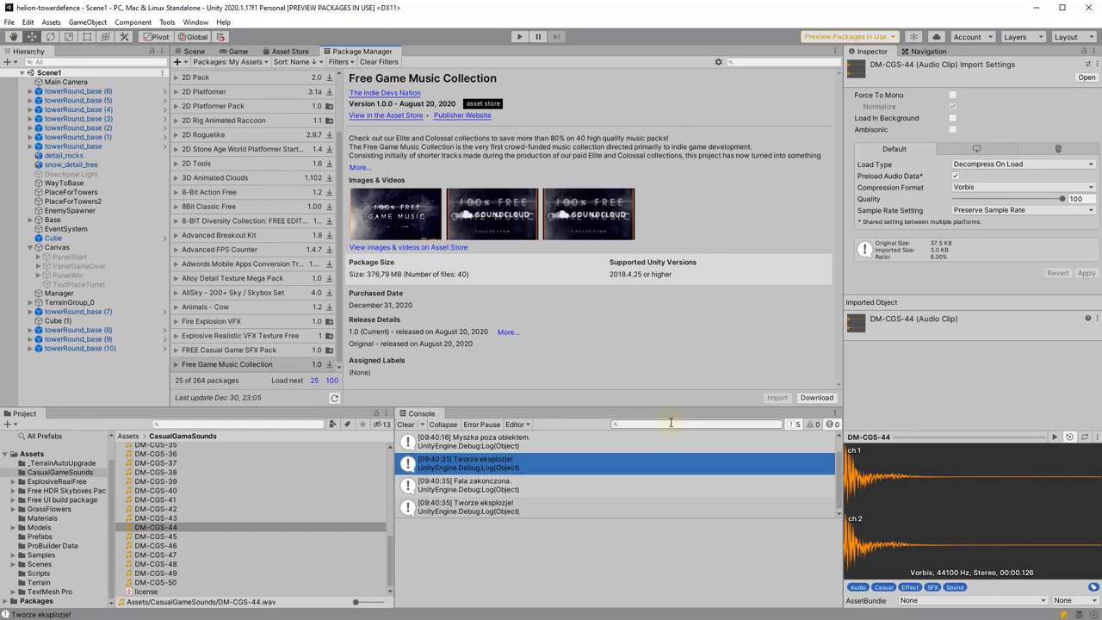
Download and import the music package without Sci-Fi and Apocalyptic Music, then preview Free Action Track 1.
click(822, 398)
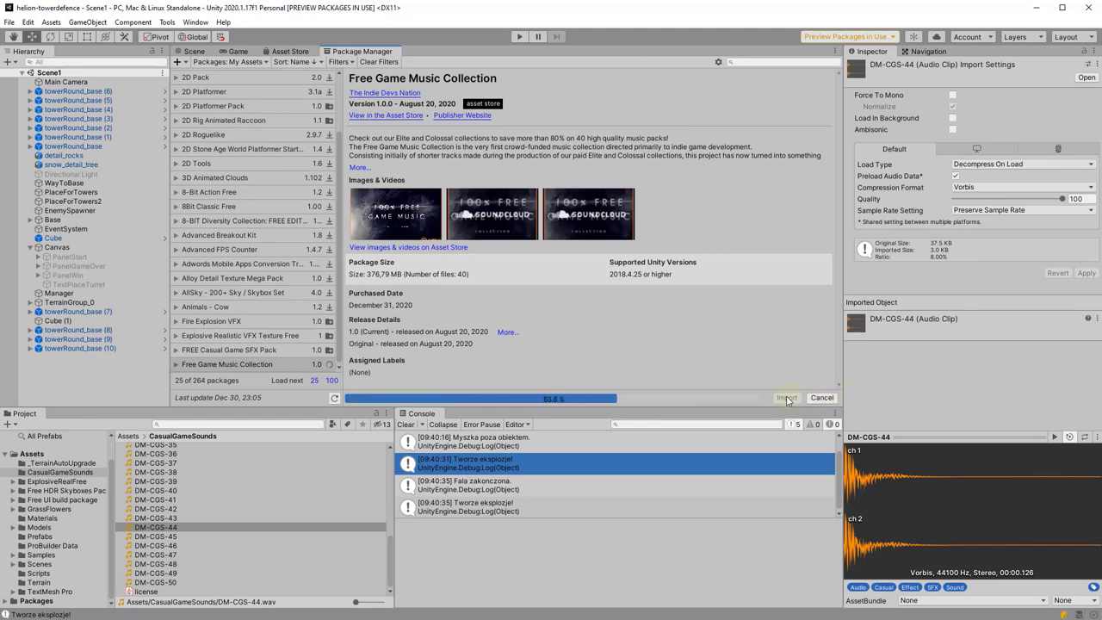
click(786, 398)
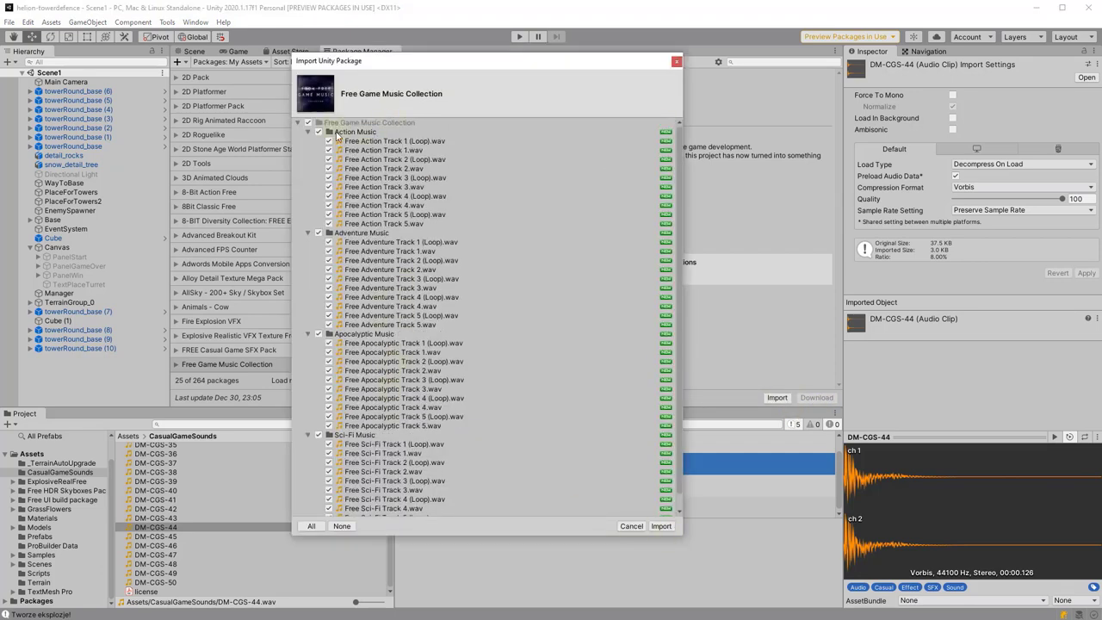
scroll(480, 395, down, 1)
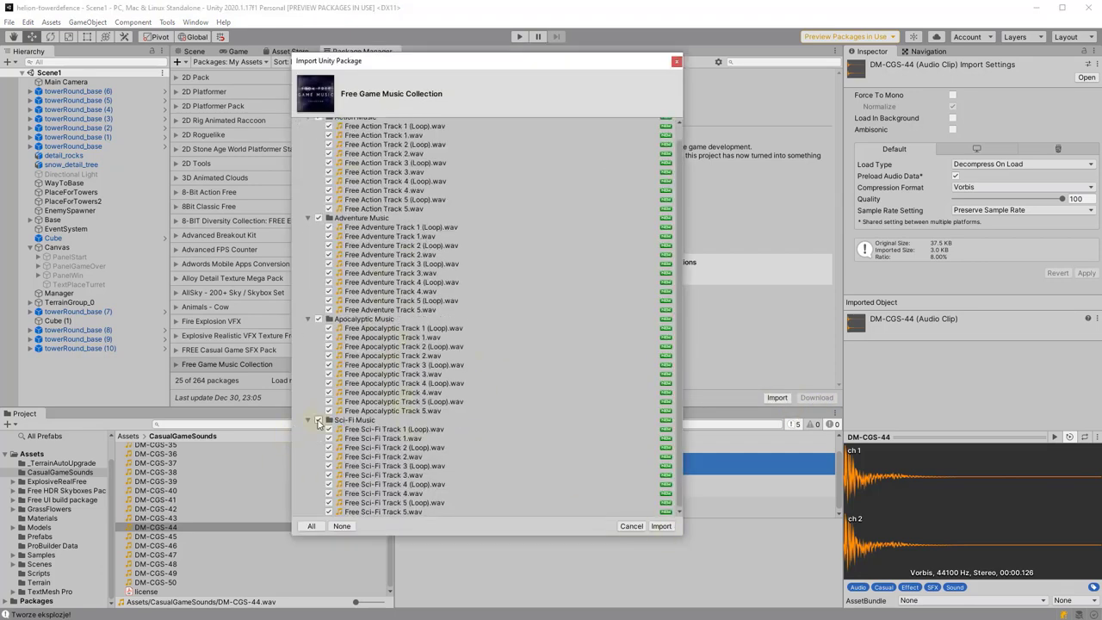
click(319, 420)
click(318, 320)
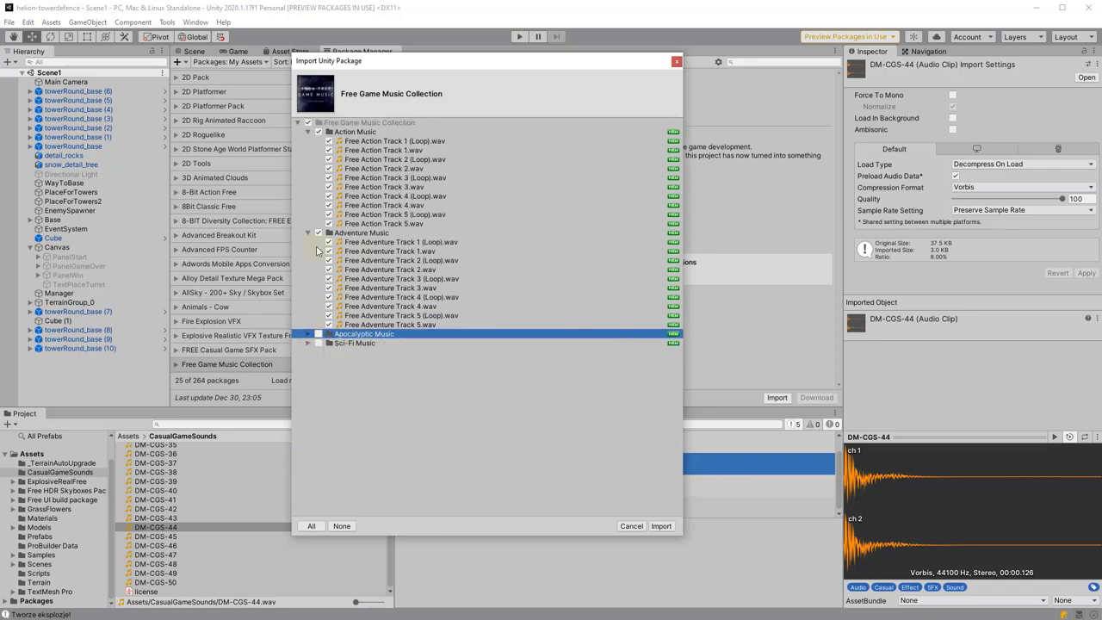
click(663, 526)
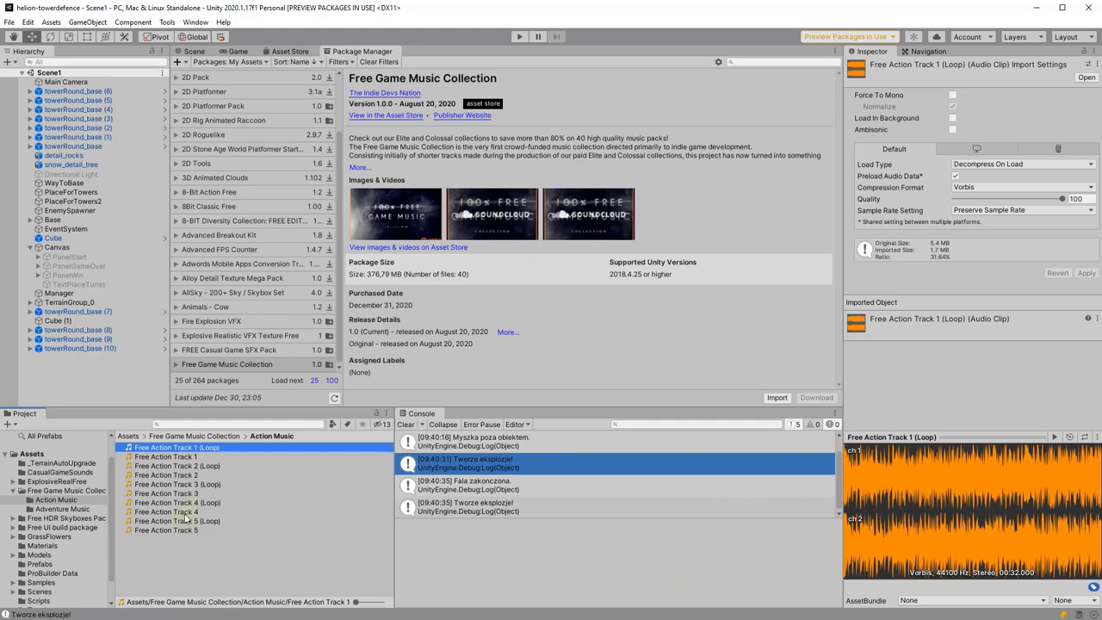
click(186, 457)
Set the Bullet Audio Source's Min Distance to 3.1 and Spatial Blend to 0.849, then apply overrides.
key(Up)
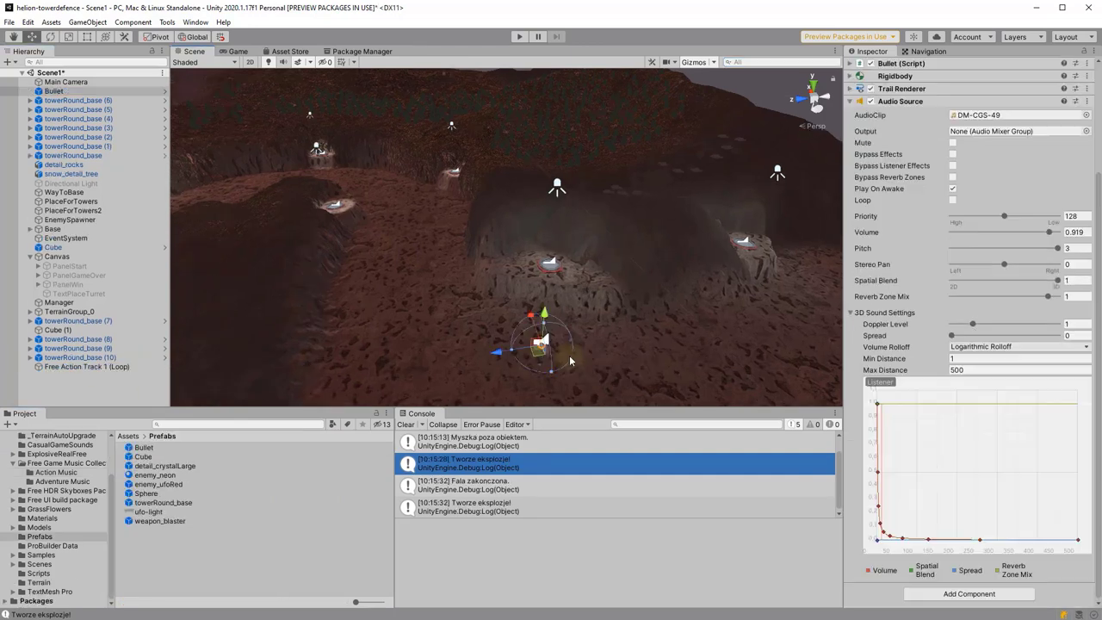
drag(874, 358, 883, 338)
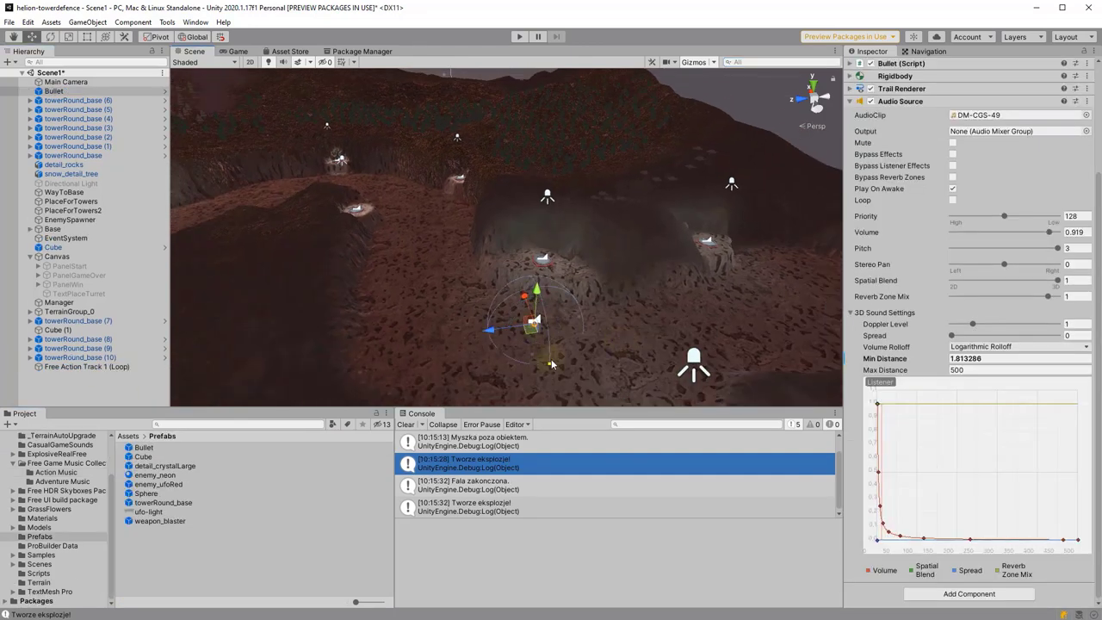
key(Return)
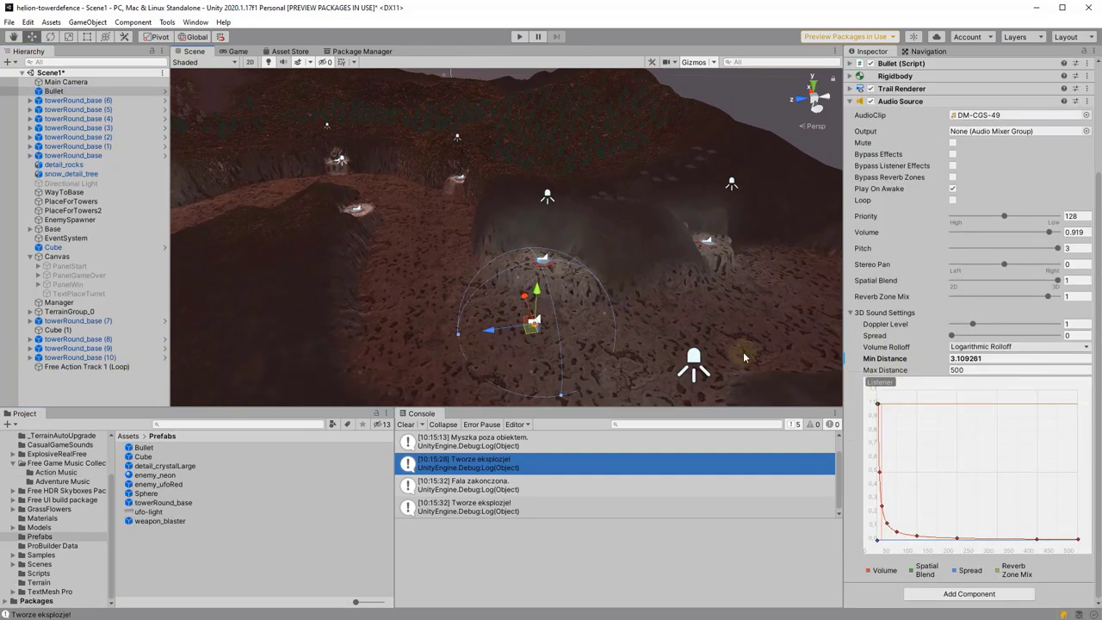
drag(1057, 283, 1041, 282)
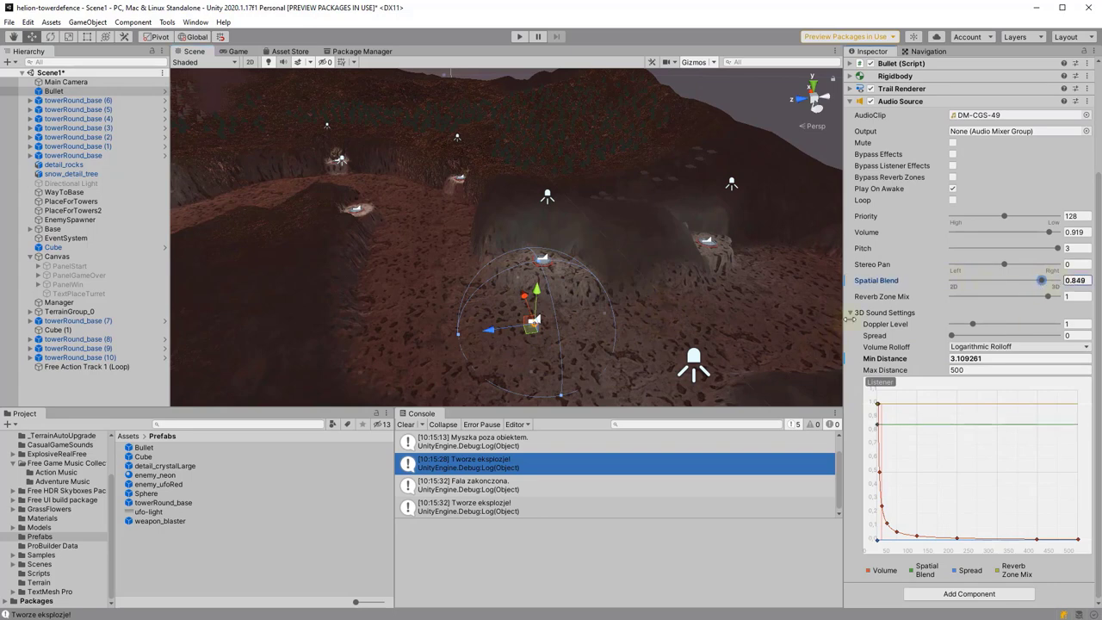
scroll(904, 258, up, 5)
click(1055, 92)
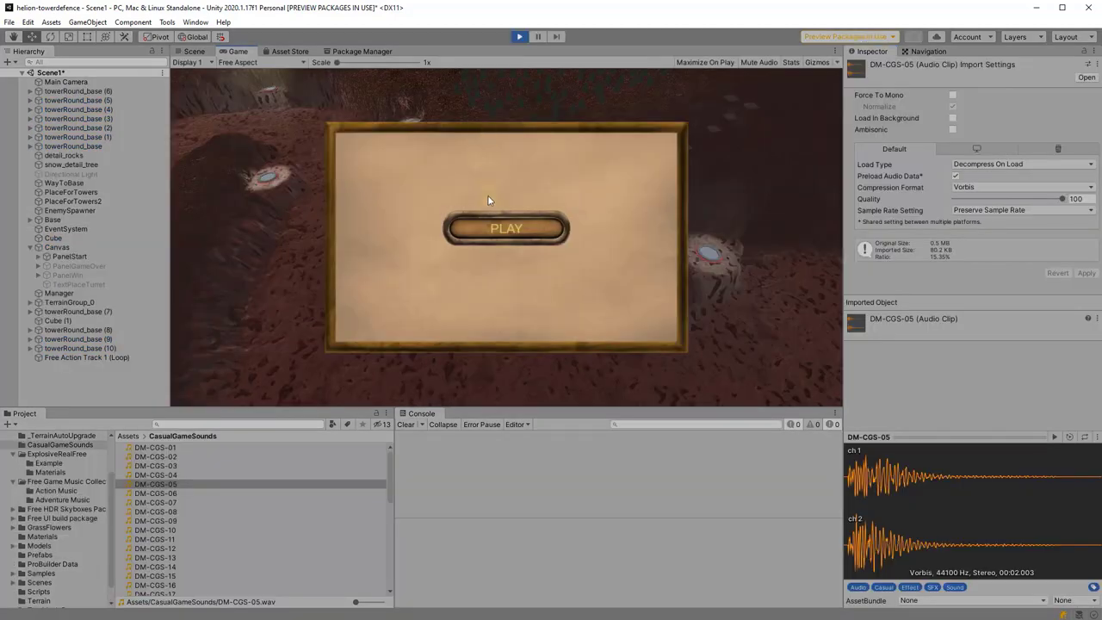
Start the game and place a turret on the right tower base.
click(505, 231)
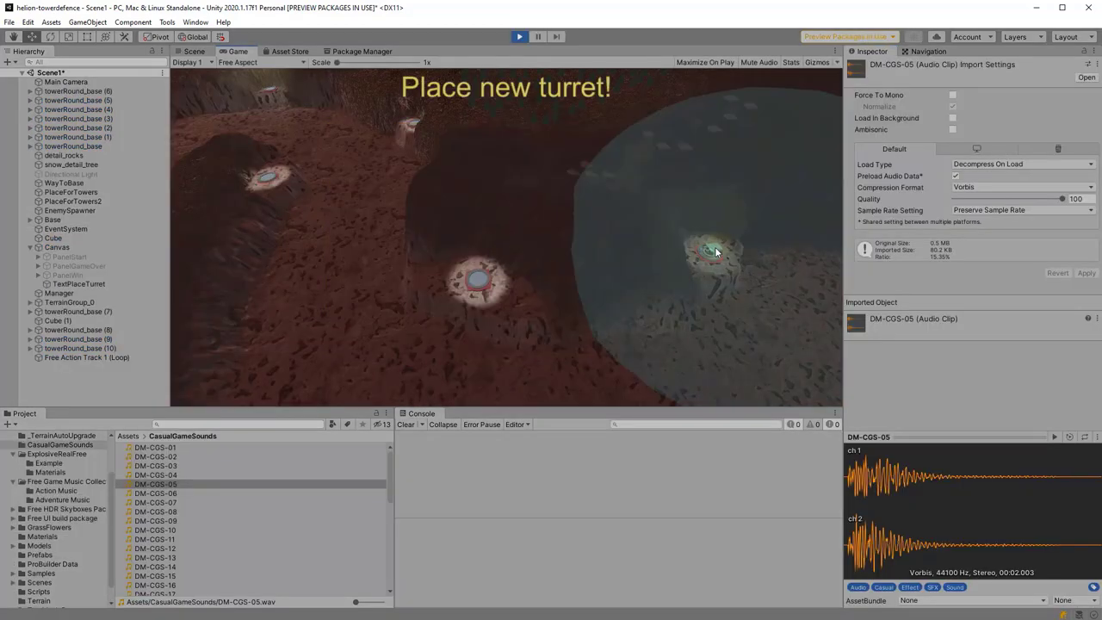
click(707, 252)
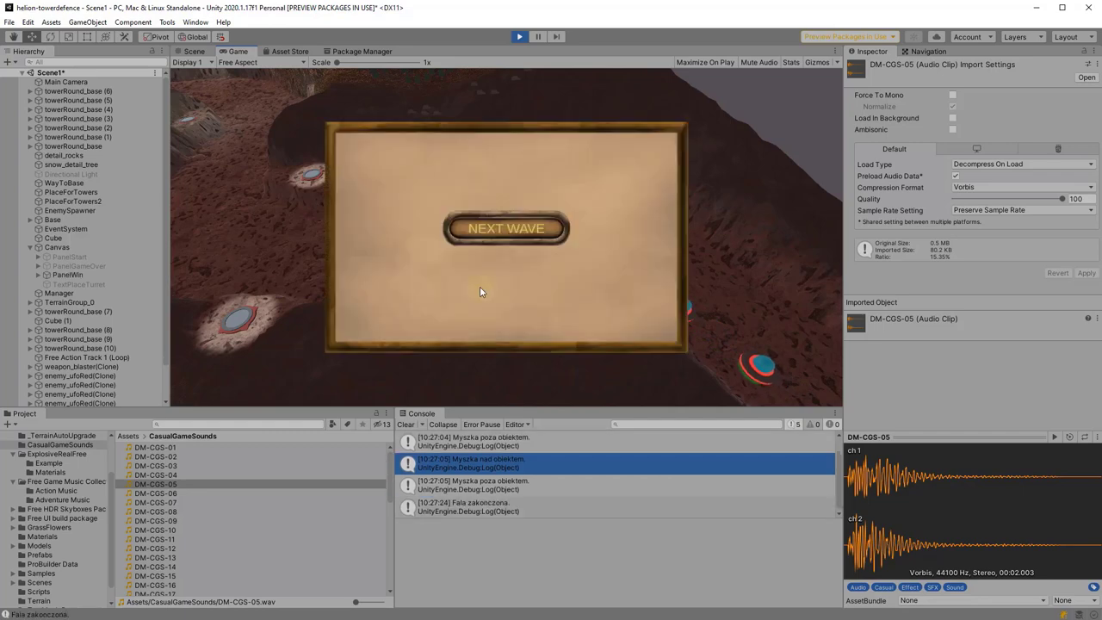
Start the next wave in the Game view to bring back the 'Place new turret!' prompt.
click(523, 231)
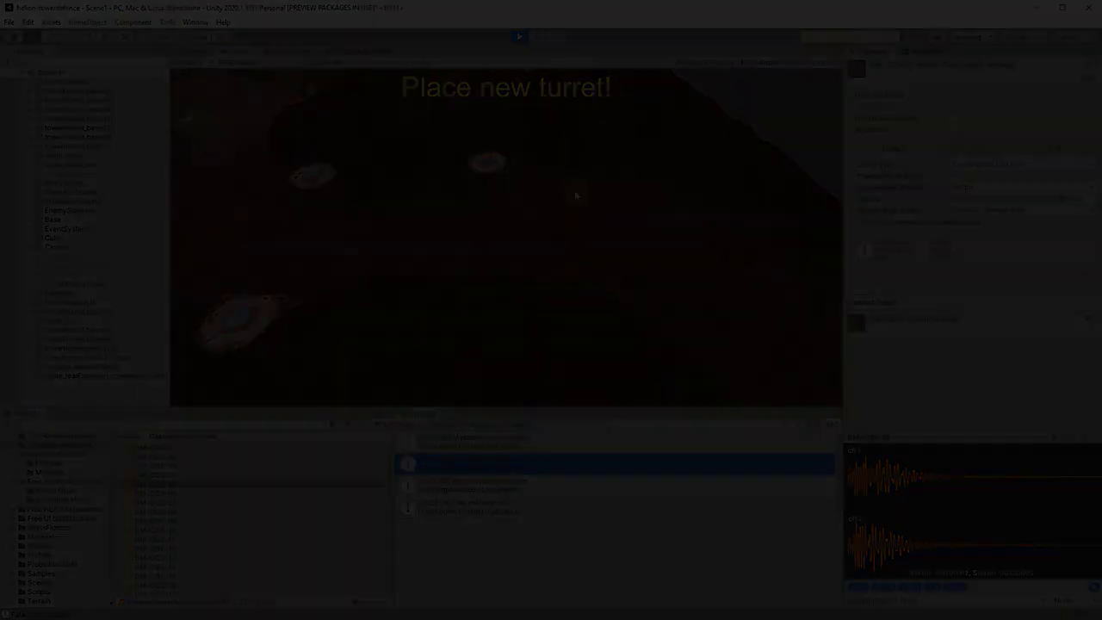